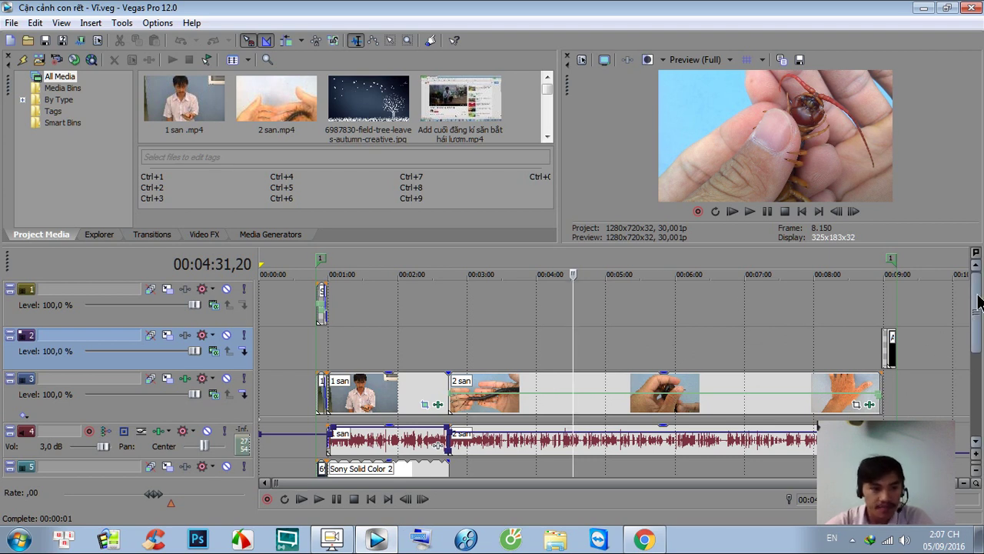
Minimize tracks 1 through 6 one by one and add an empty audio track below them
drag(978, 302, 972, 386)
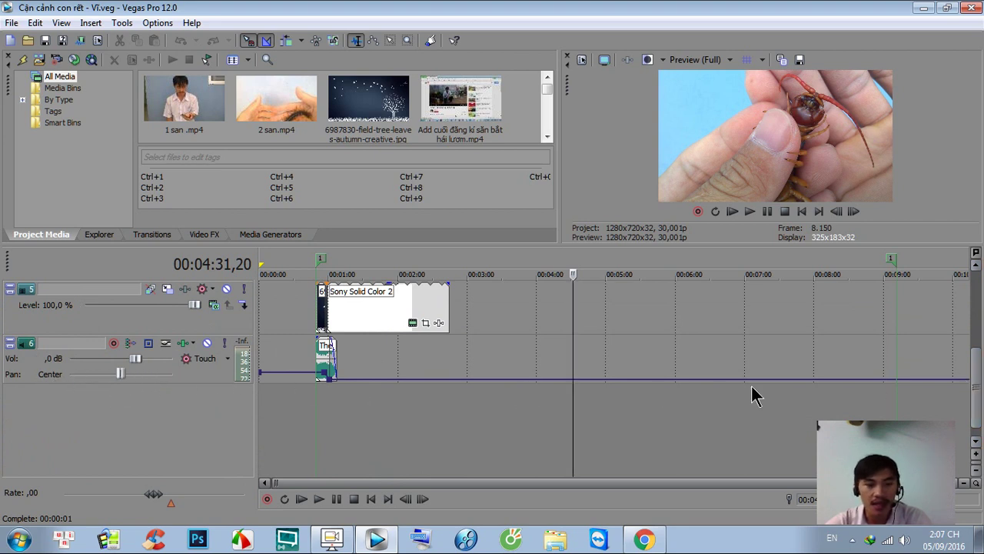
click(971, 389)
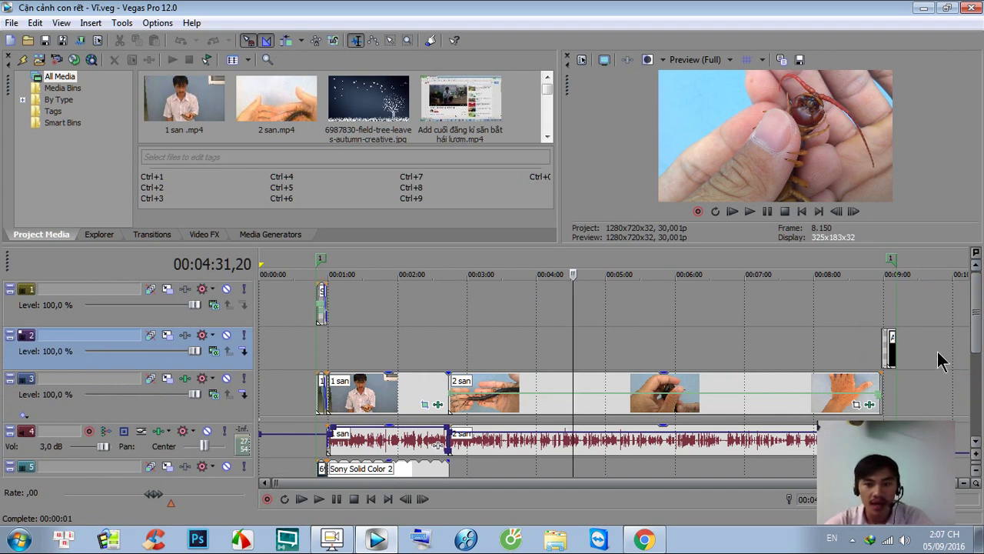
mouse_move(974, 306)
mouse_down()
mouse_move(976, 407)
mouse_move(975, 308)
mouse_up()
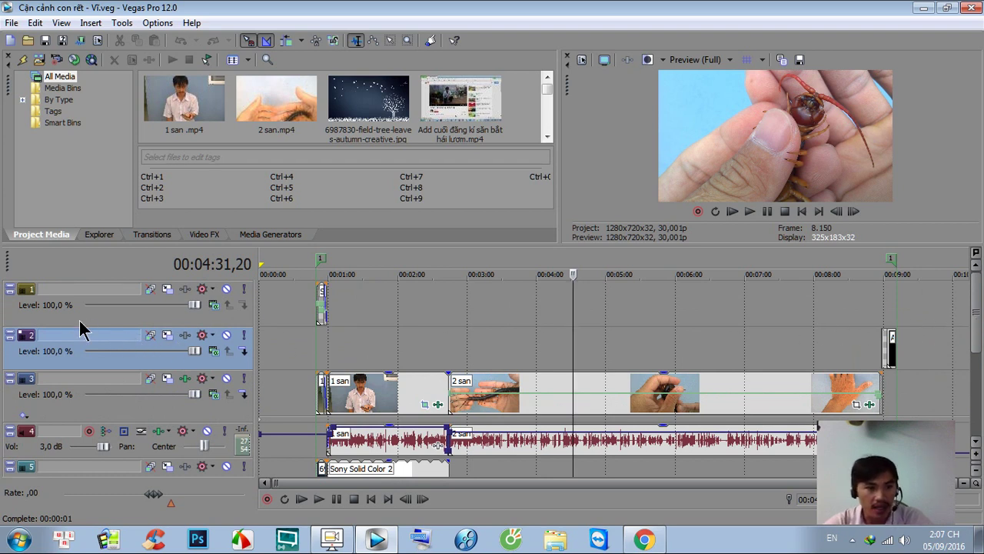
click(10, 291)
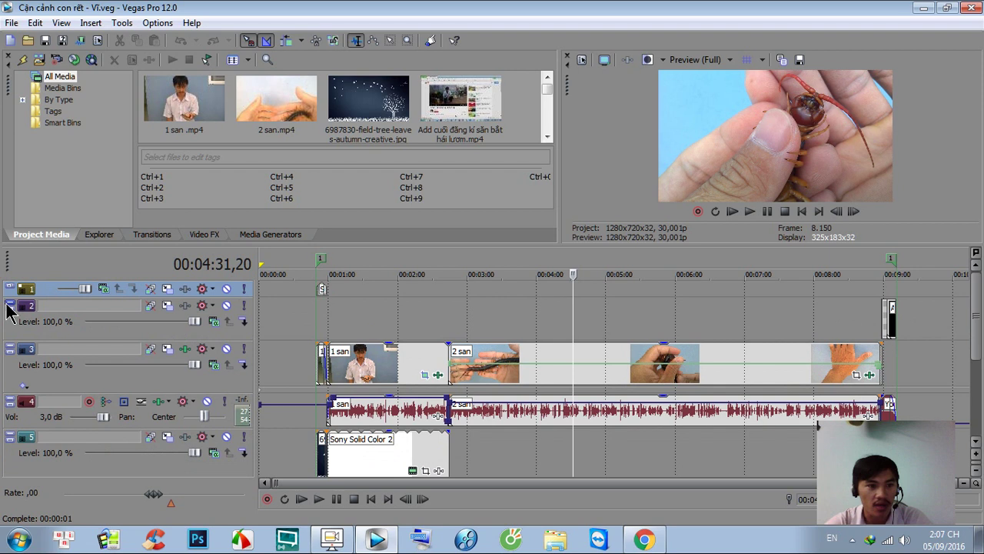
click(9, 305)
click(10, 322)
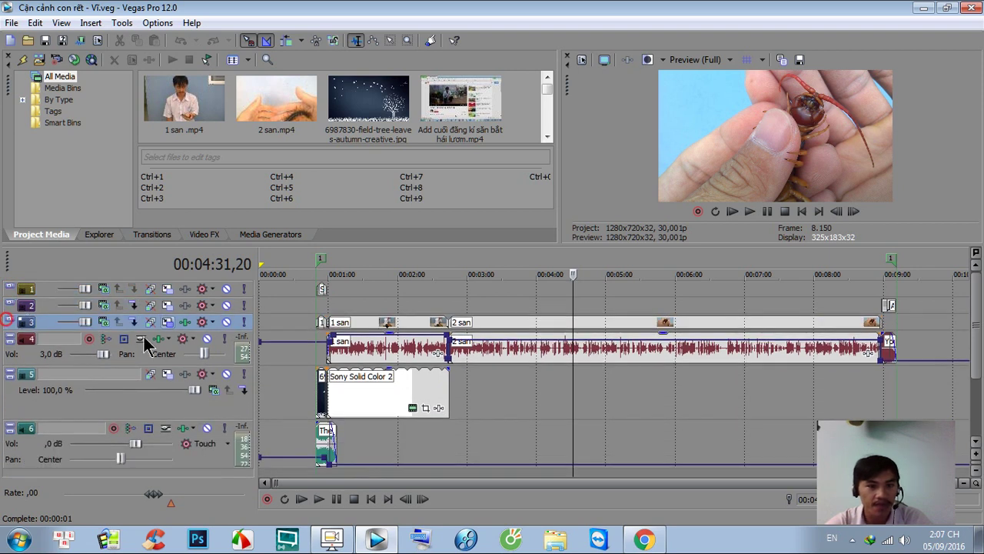
click(10, 338)
click(10, 355)
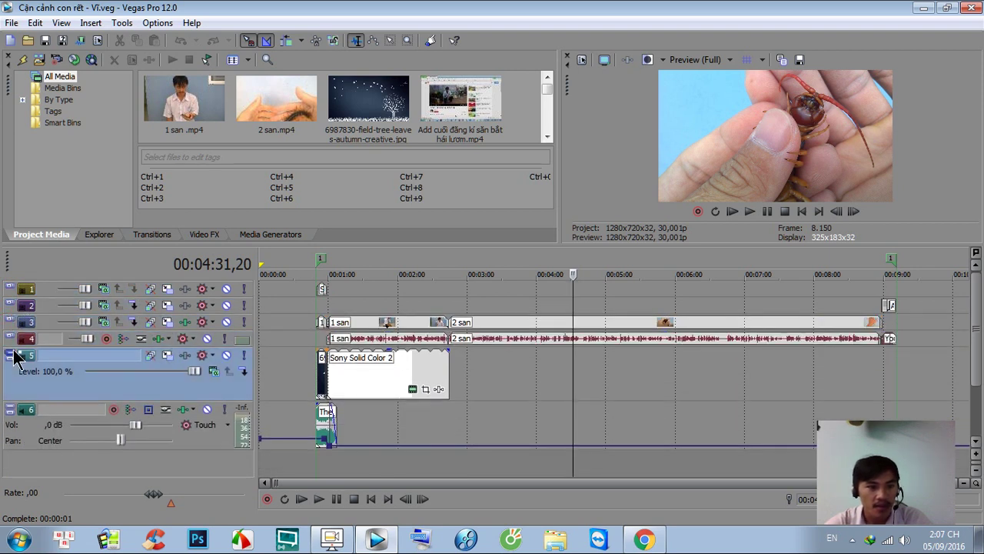
click(10, 372)
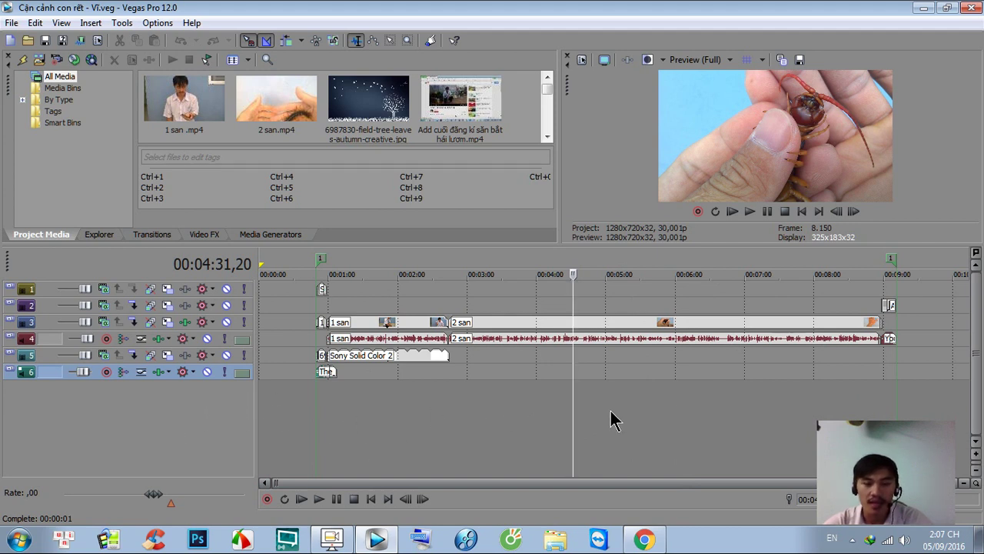
double_click(151, 419)
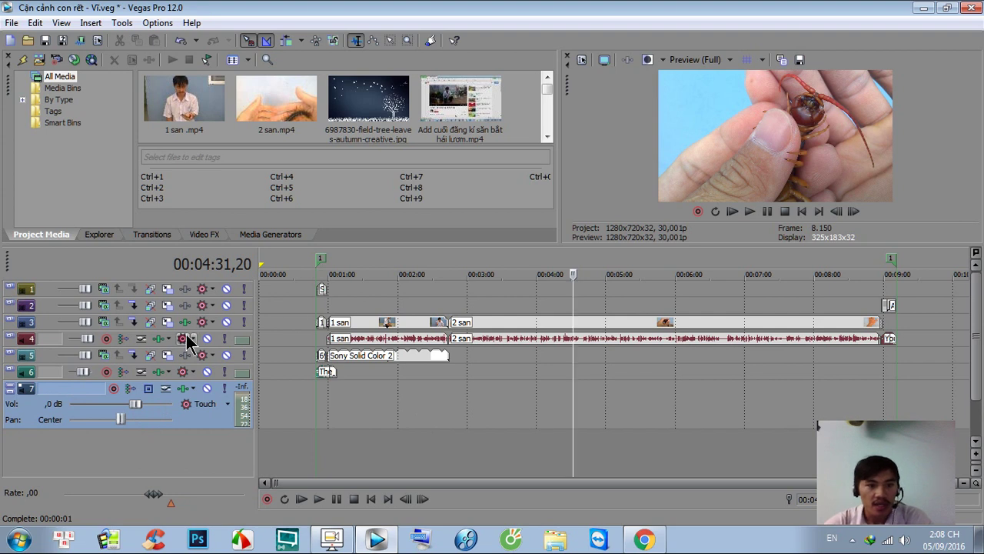
Restore tracks 1 through 5 from their minimized state, one at a time
click(9, 287)
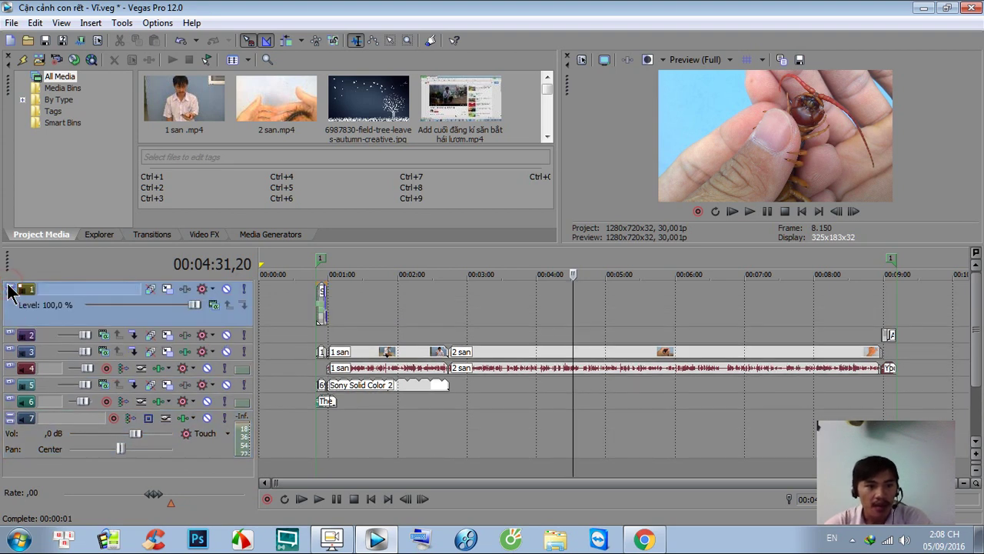
click(9, 334)
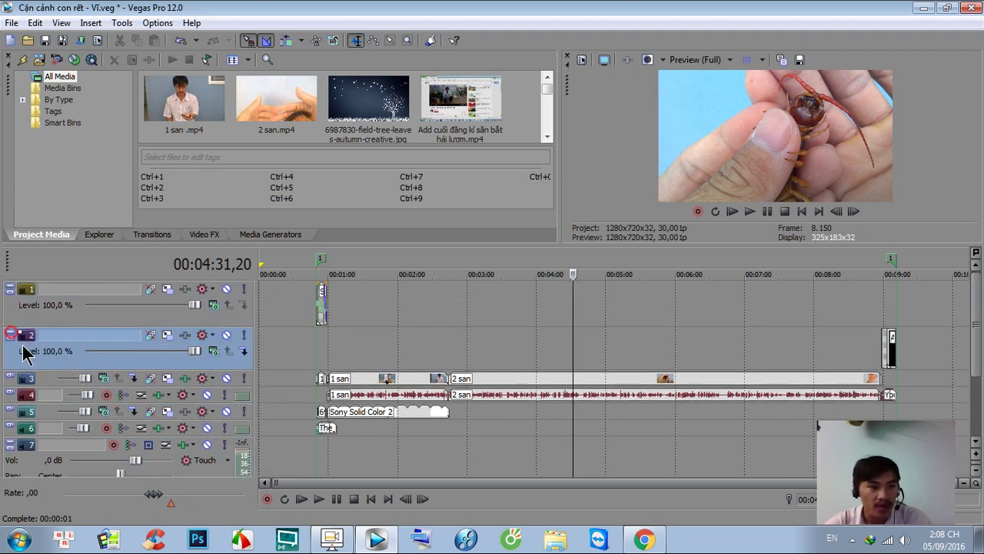
click(9, 376)
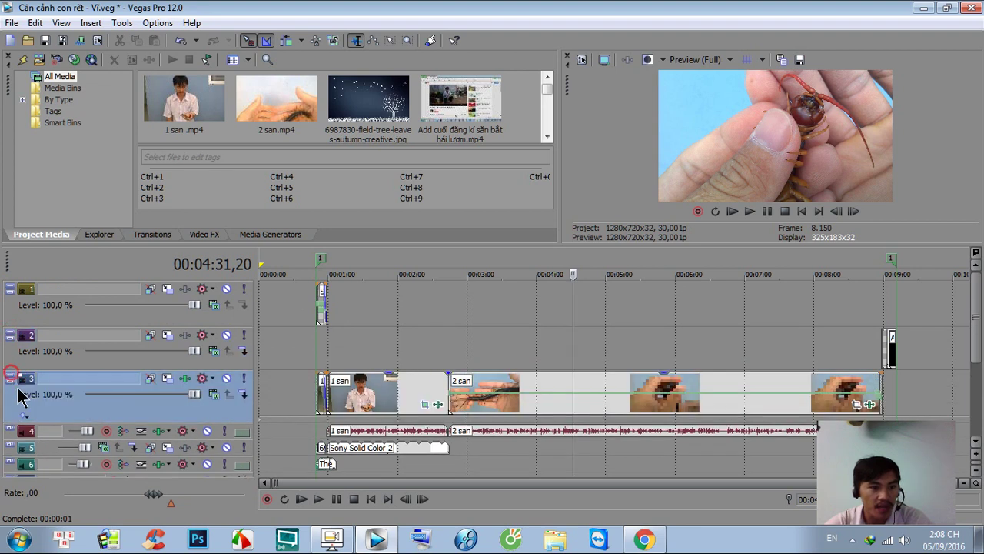
click(9, 431)
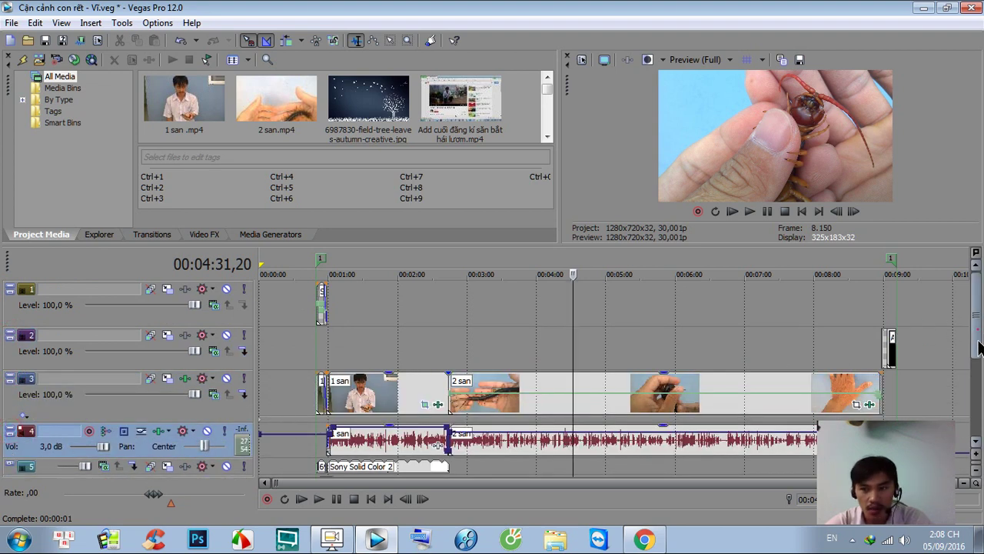
drag(975, 331, 972, 389)
click(9, 377)
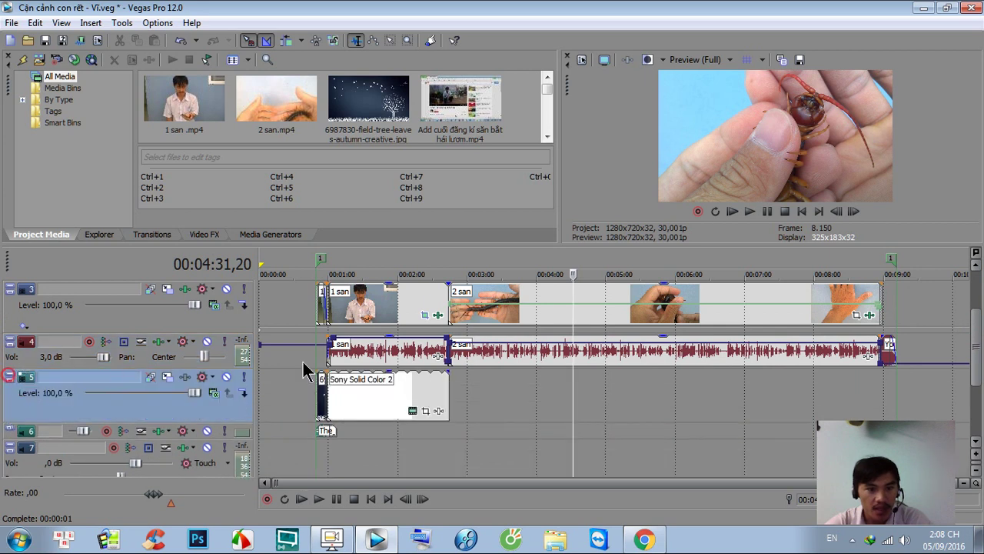
scroll(976, 355, down, 1)
scroll(976, 356, up, 2)
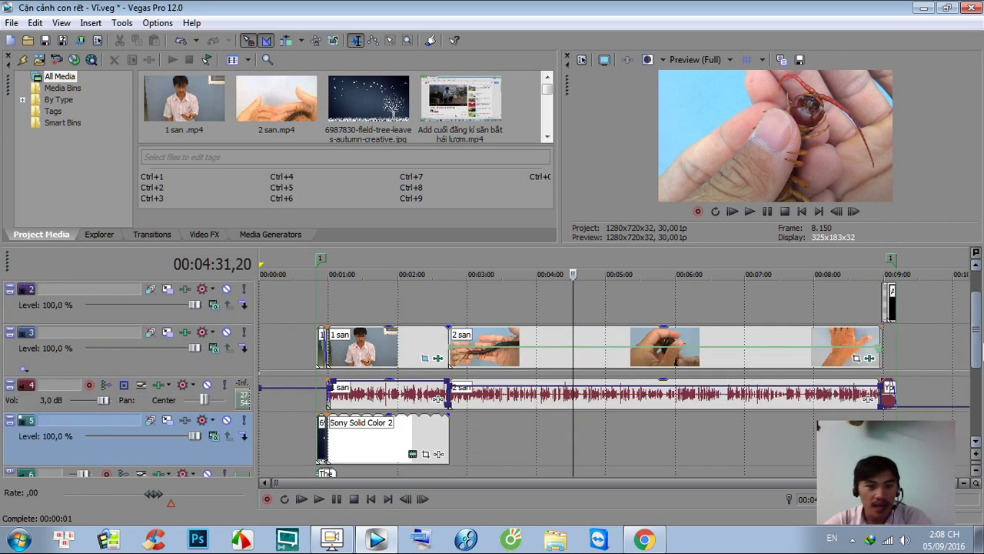
scroll(980, 352, down, 1)
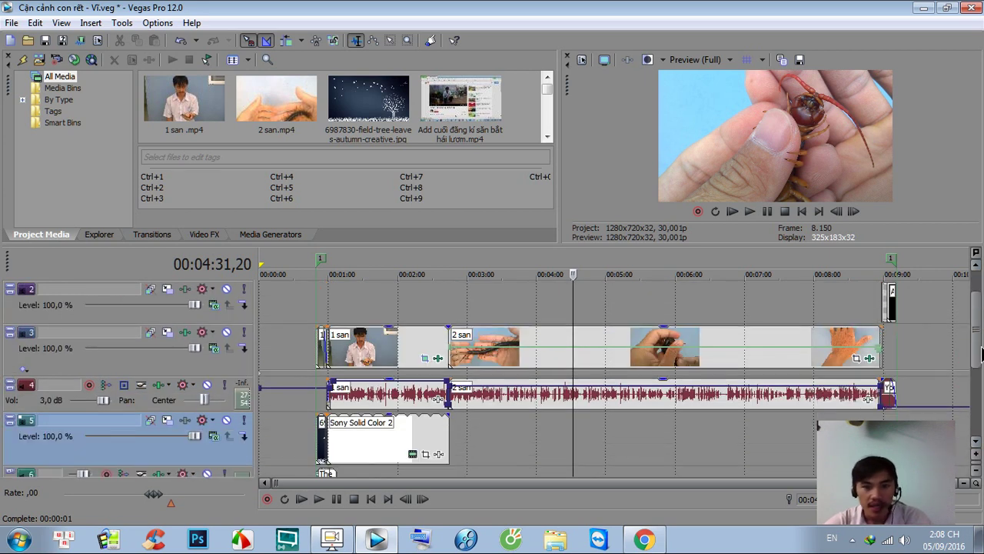
Minimize the video track with the main clips (track 3) and restore it to its previous height
click(193, 361)
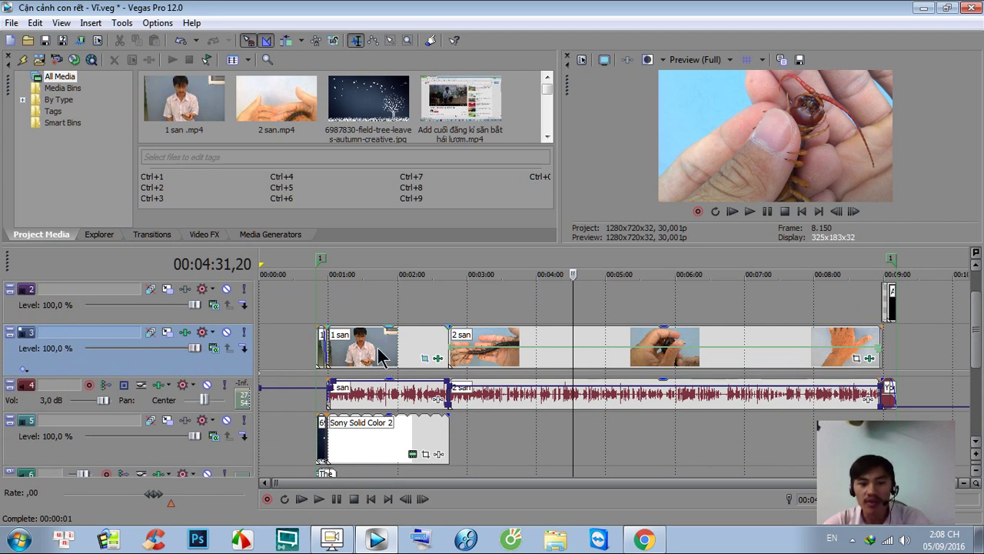
click(10, 332)
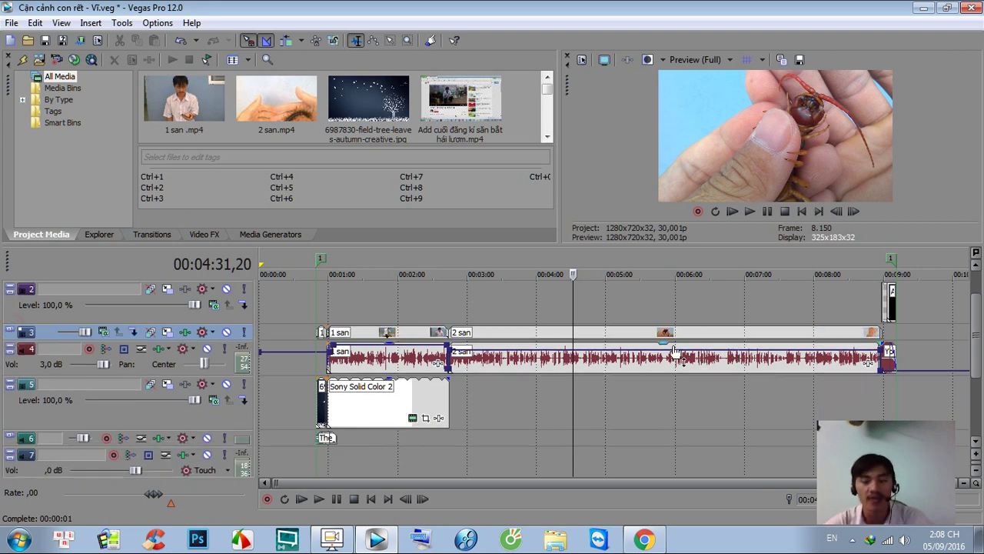
click(10, 333)
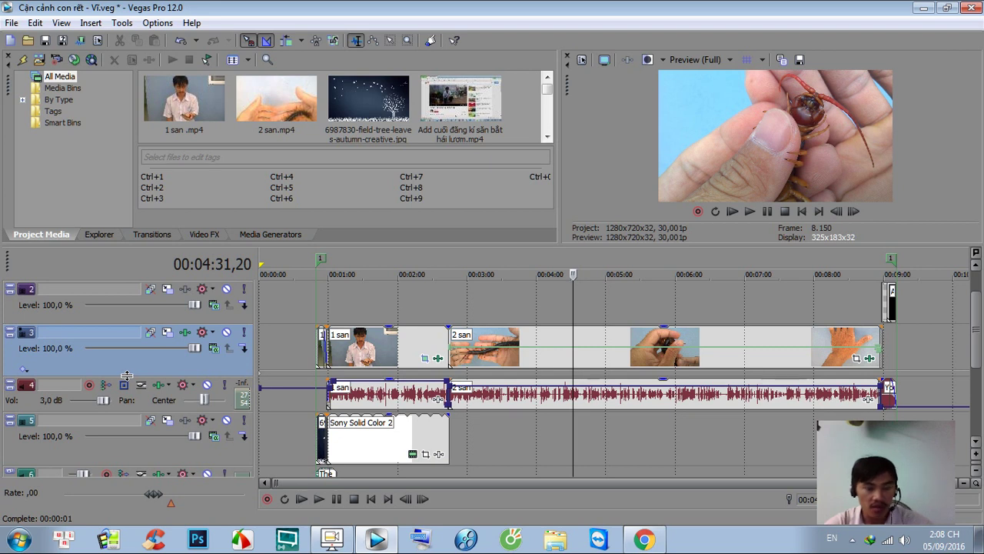
Resize tracks 3, 4 and 5 individually by their lower borders, making them shorter and then taller
drag(127, 376, 162, 355)
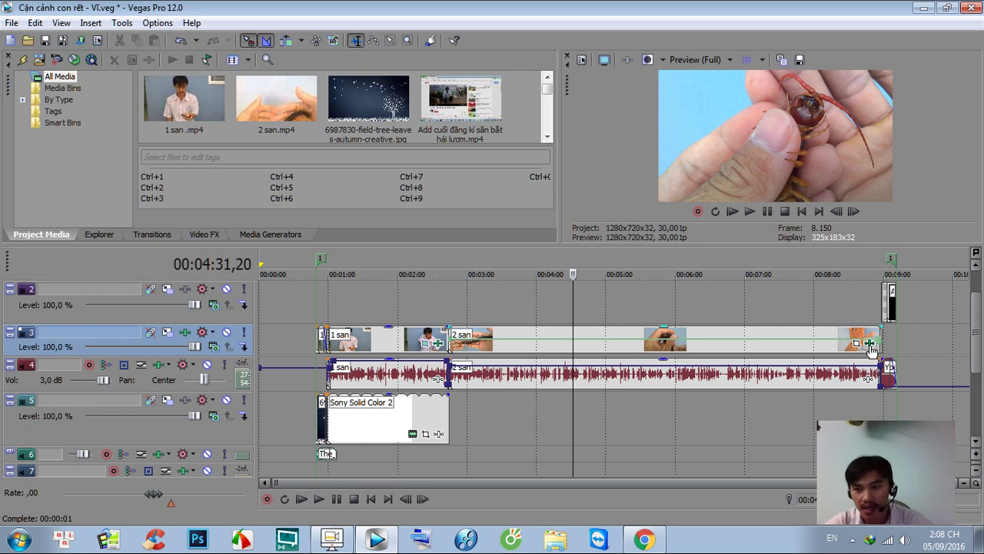
drag(132, 392, 158, 379)
drag(163, 428, 189, 399)
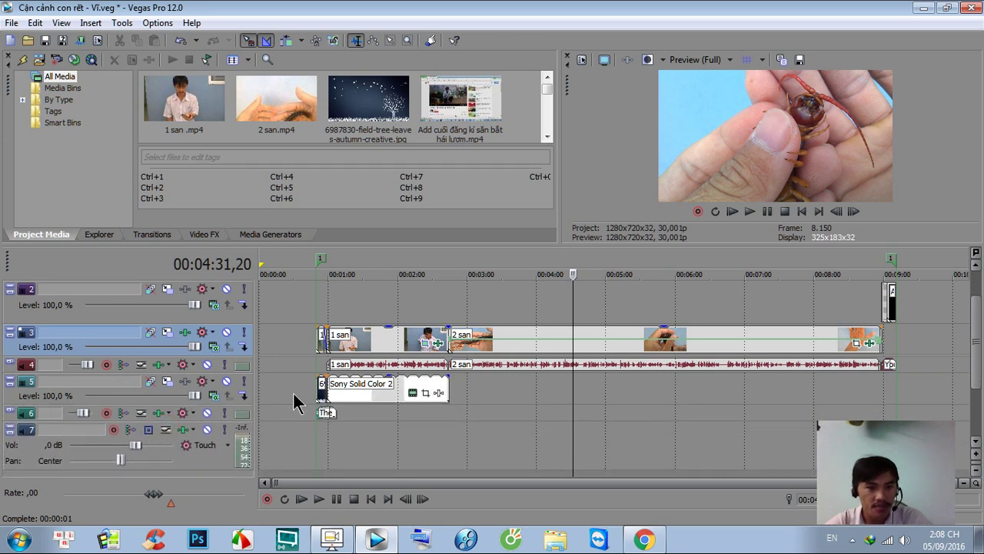
drag(171, 358, 155, 423)
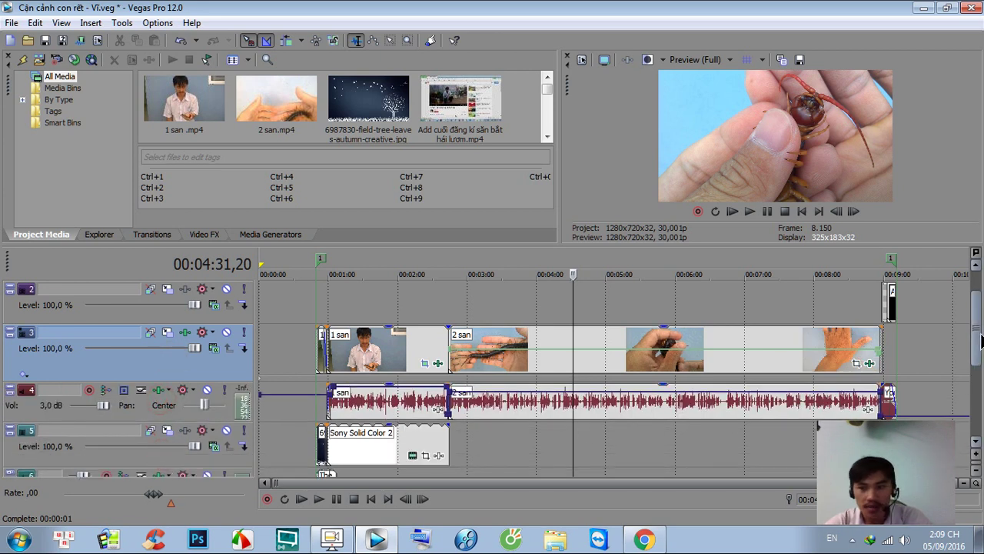
click(975, 361)
scroll(967, 382, up, 3)
drag(192, 442, 286, 459)
drag(981, 338, 979, 316)
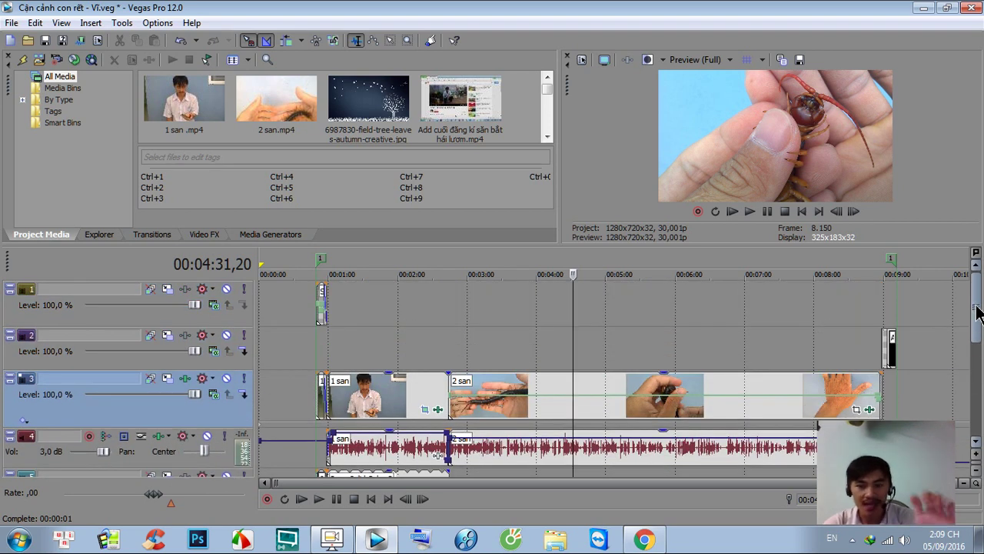
mouse_move(978, 312)
mouse_down()
mouse_move(978, 331)
mouse_move(978, 311)
mouse_up()
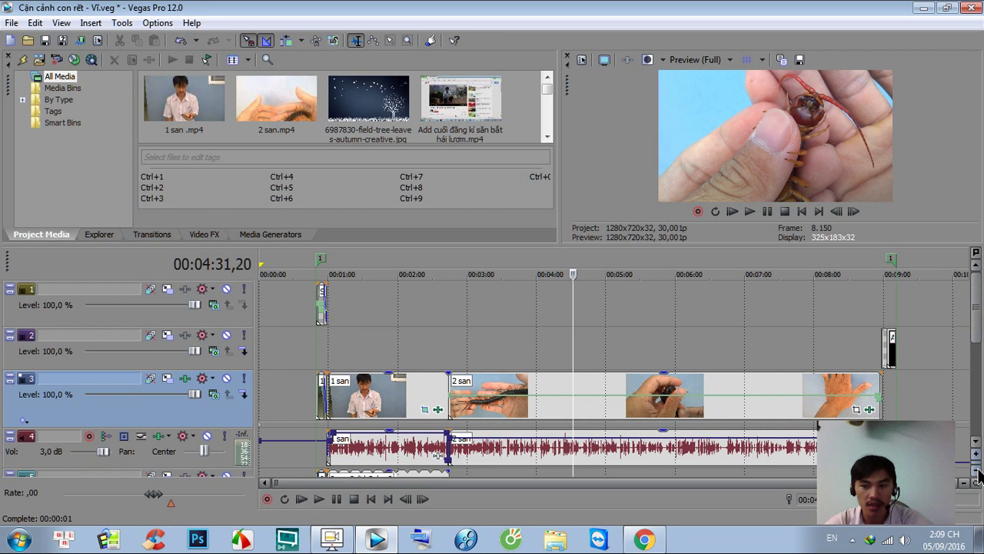
Zoom out the track height until all seven tracks are at their minimum height
click(975, 470)
click(975, 470)
click(976, 470)
click(976, 470)
click(976, 470)
click(976, 470)
click(976, 470)
click(976, 470)
click(976, 469)
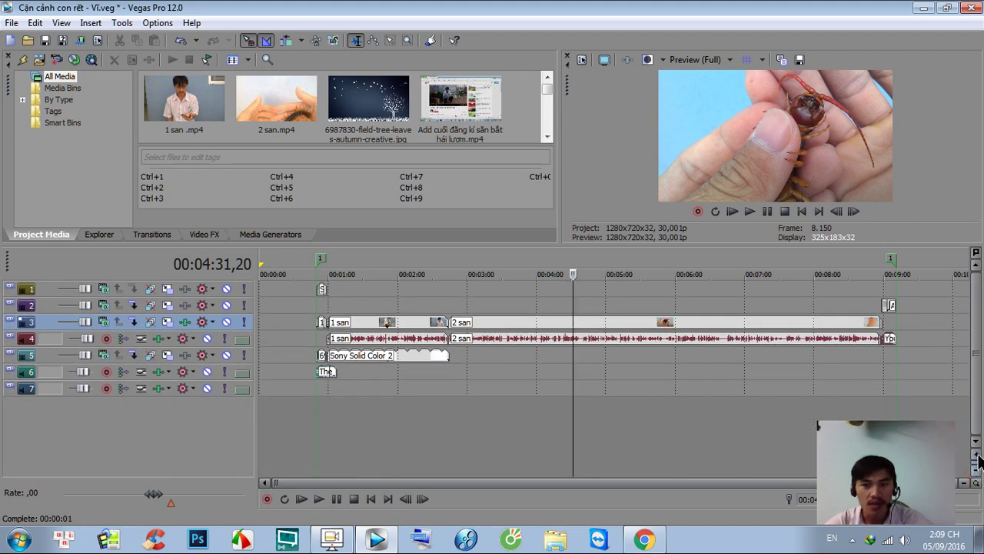
Zoom in the track height for all seven tracks until their level and volume controls show, and look through the tracks
click(975, 456)
click(975, 455)
click(975, 455)
click(976, 455)
click(976, 455)
click(976, 455)
click(976, 455)
click(975, 455)
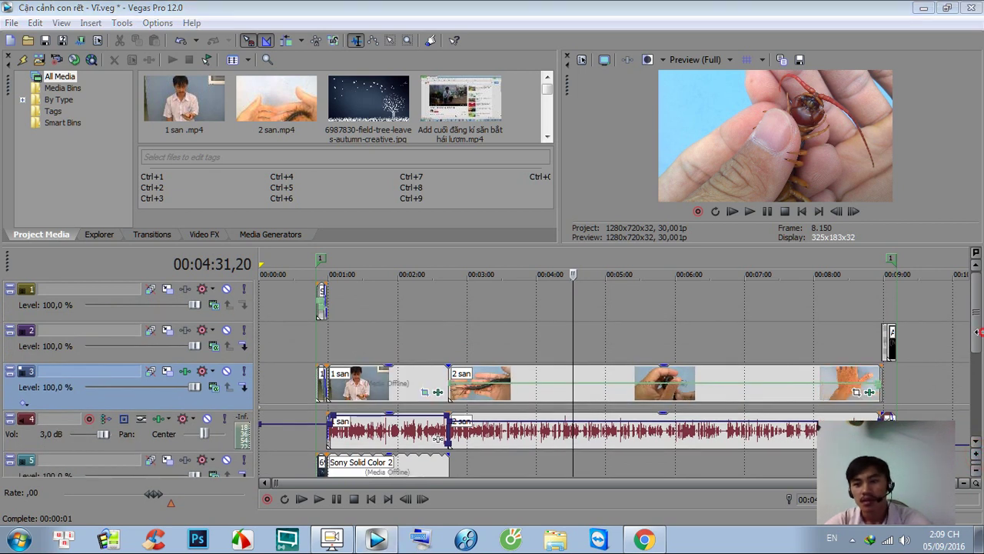
mouse_move(977, 332)
mouse_down()
mouse_move(978, 307)
mouse_move(978, 375)
mouse_move(978, 350)
mouse_up()
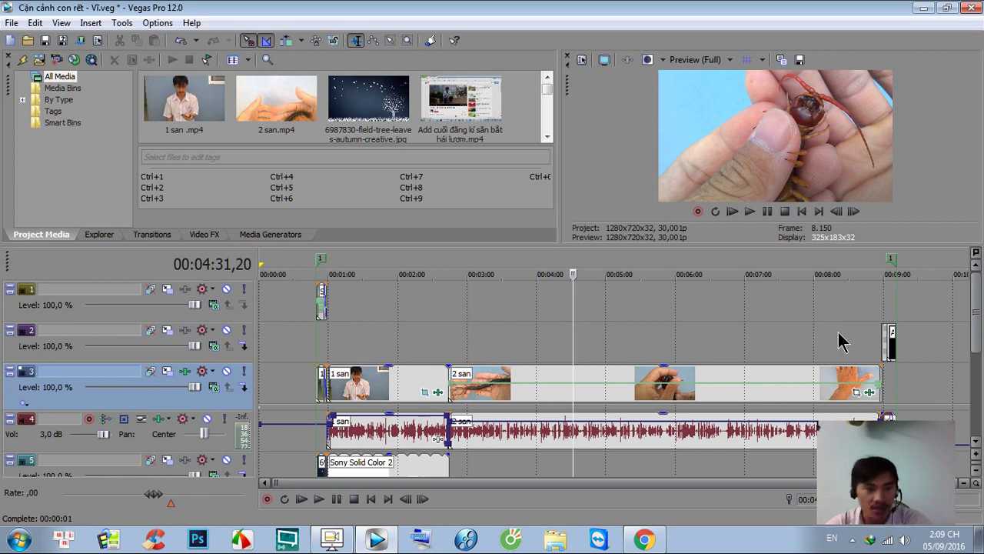
scroll(970, 388, down, 3)
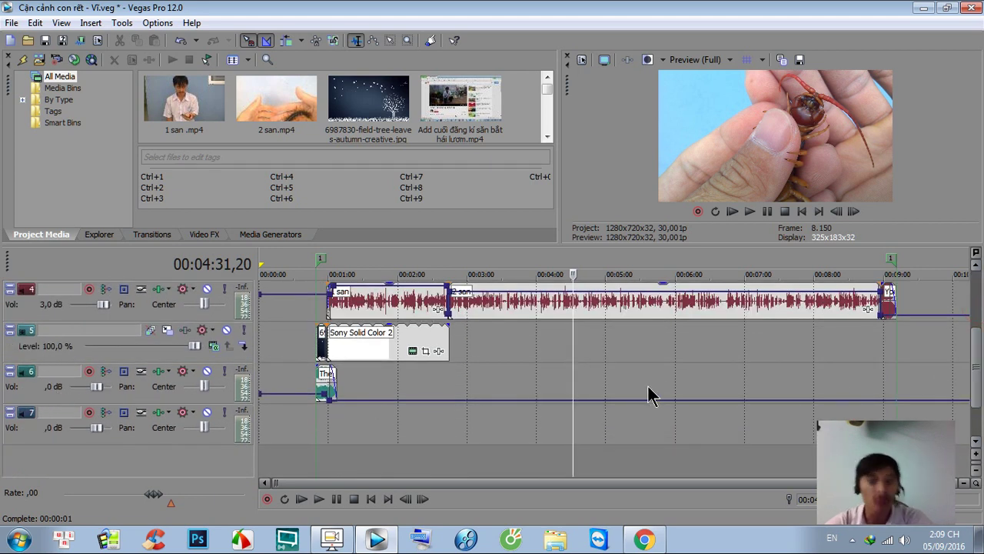
drag(978, 384, 978, 331)
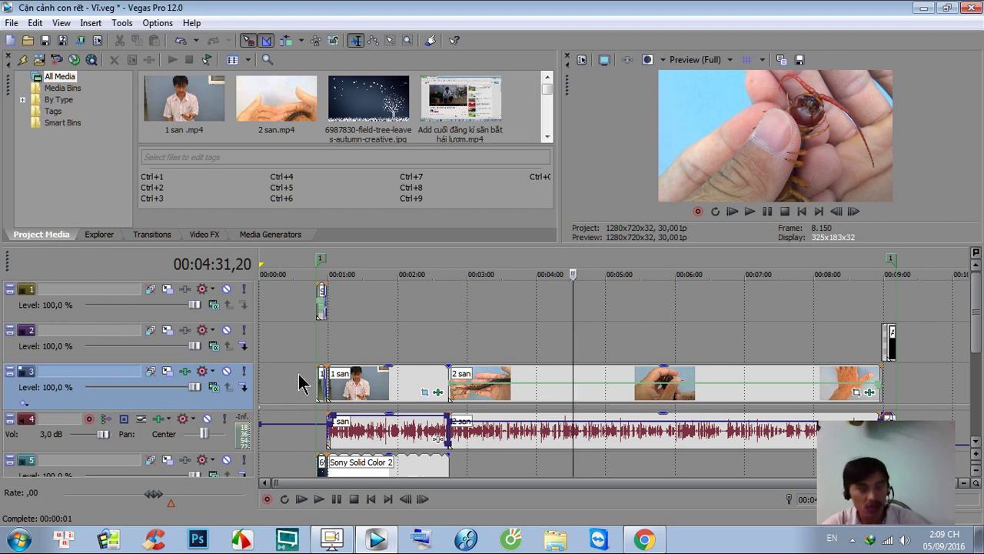
Launch the Windows On-Screen Keyboard with the osk command and turn off Caps Lock
key(super+r)
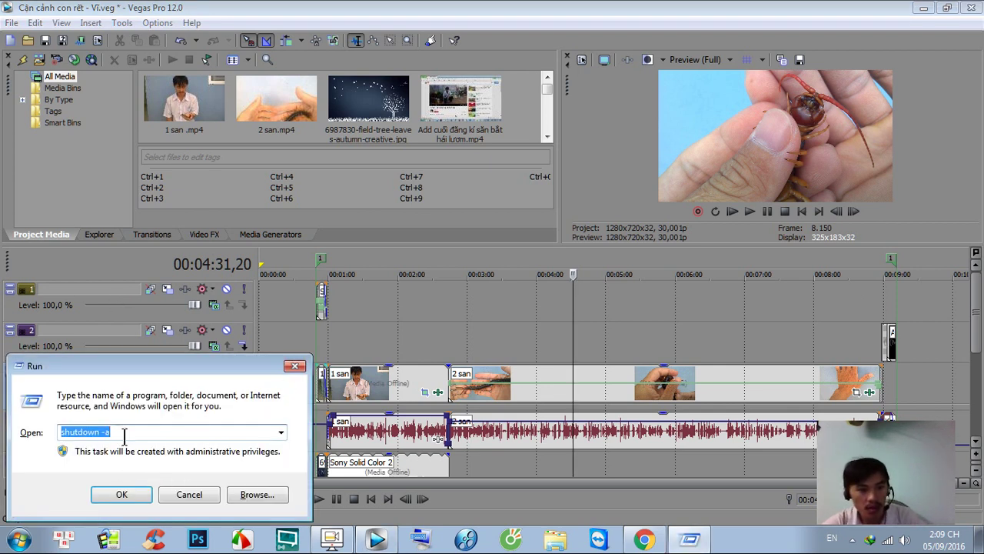
text(OS)
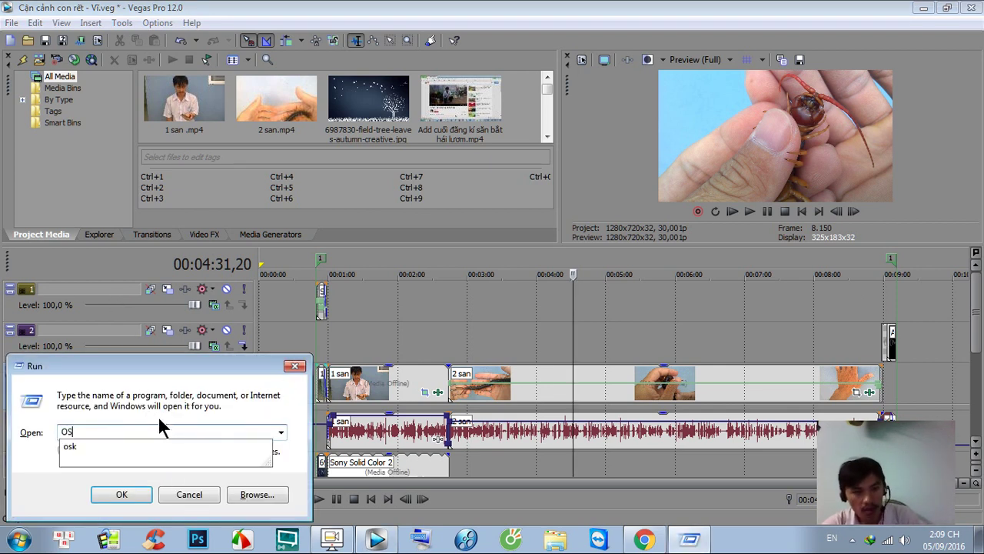
text(K)
key(Return)
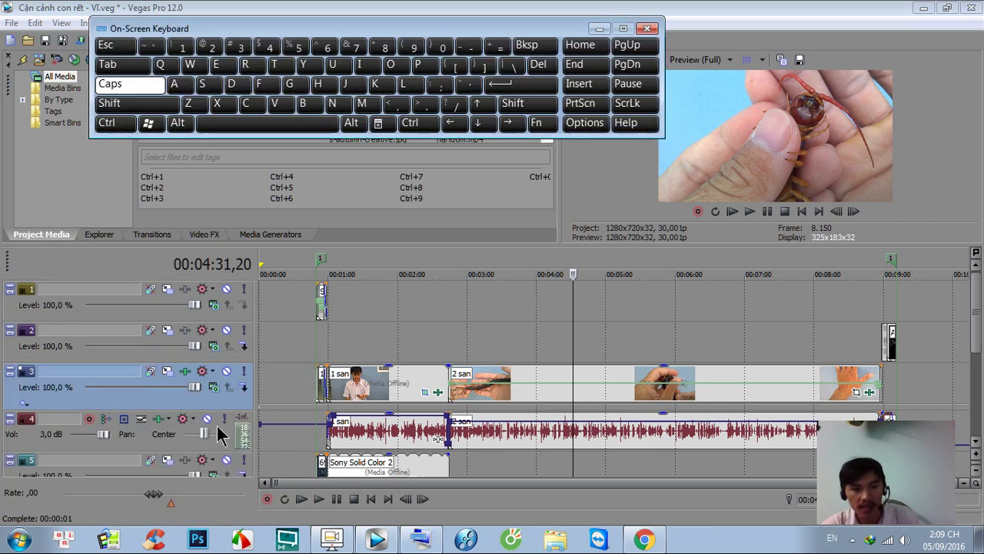
click(138, 108)
click(138, 107)
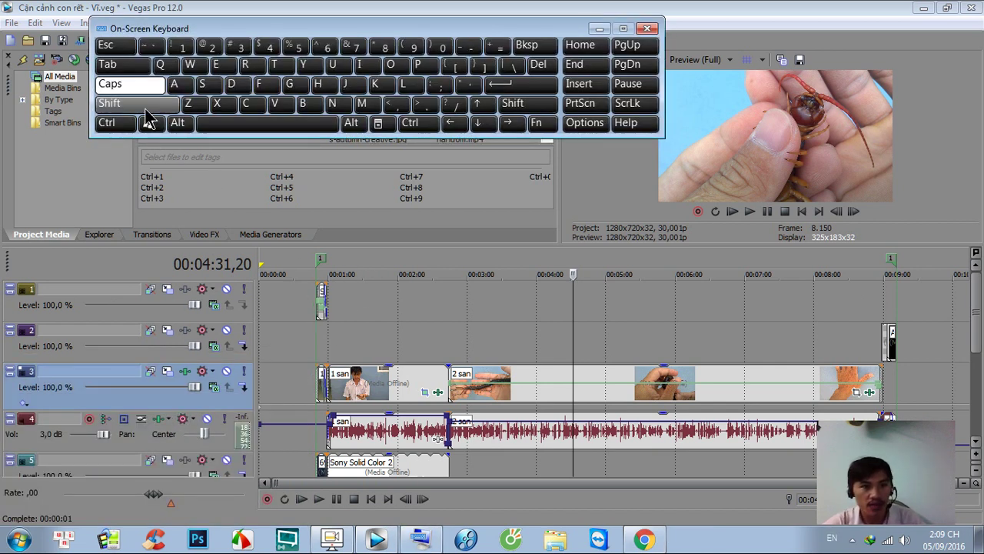
key(Caps_Lock)
Add track 1 to the selection alongside track 3, then reduce the selection to track 1 only
click(108, 123)
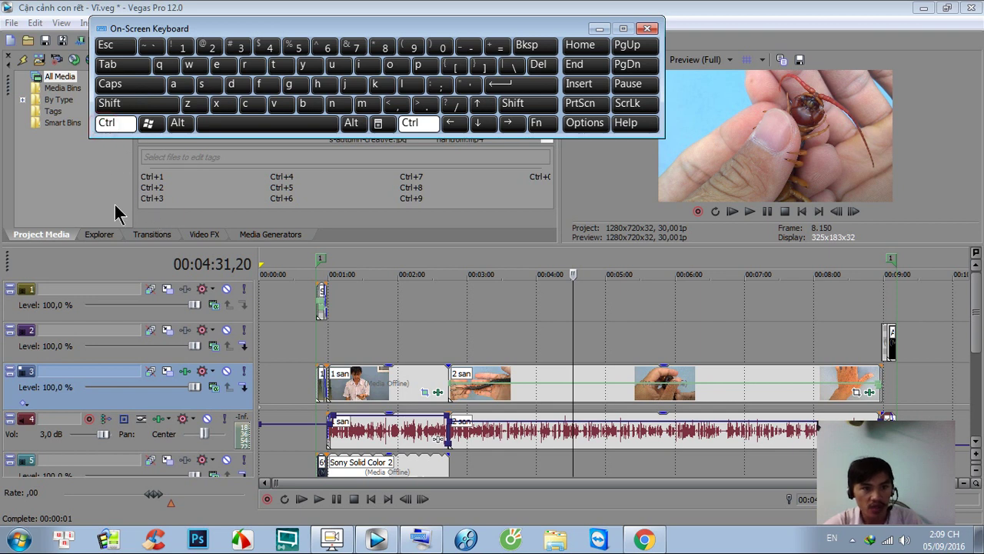
ctrl+click(84, 315)
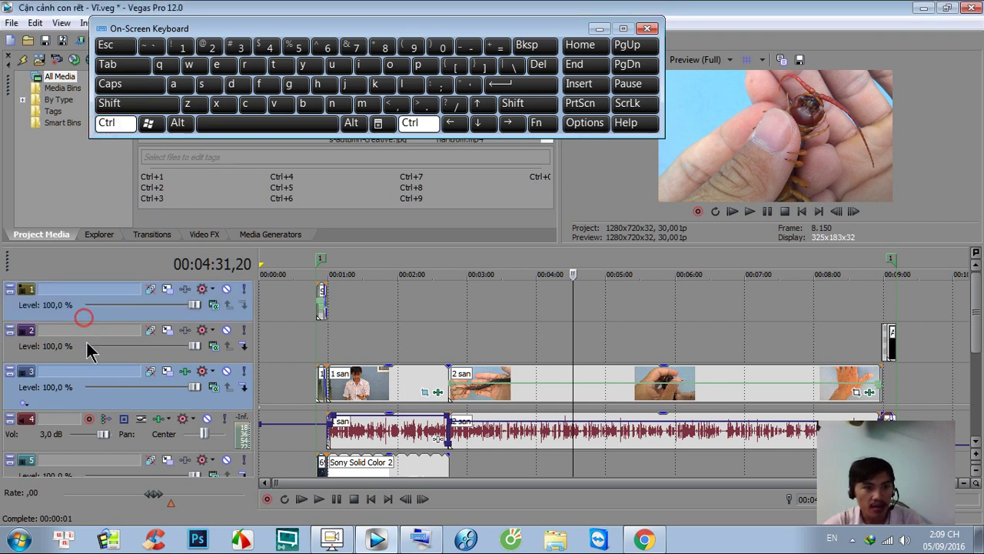
click(86, 320)
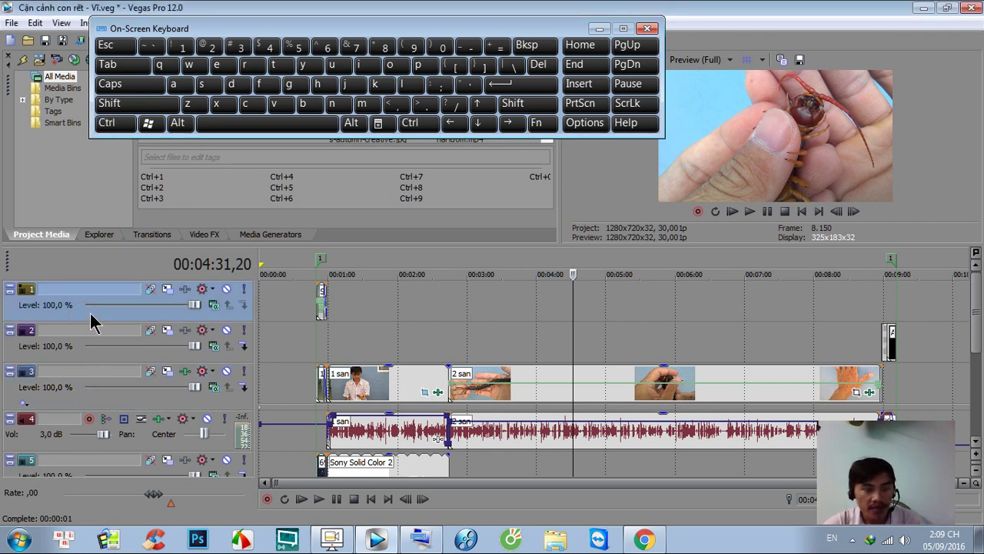
Add tracks 2 through 6 to the selection alongside track 1
ctrl+click(80, 355)
ctrl+click(73, 396)
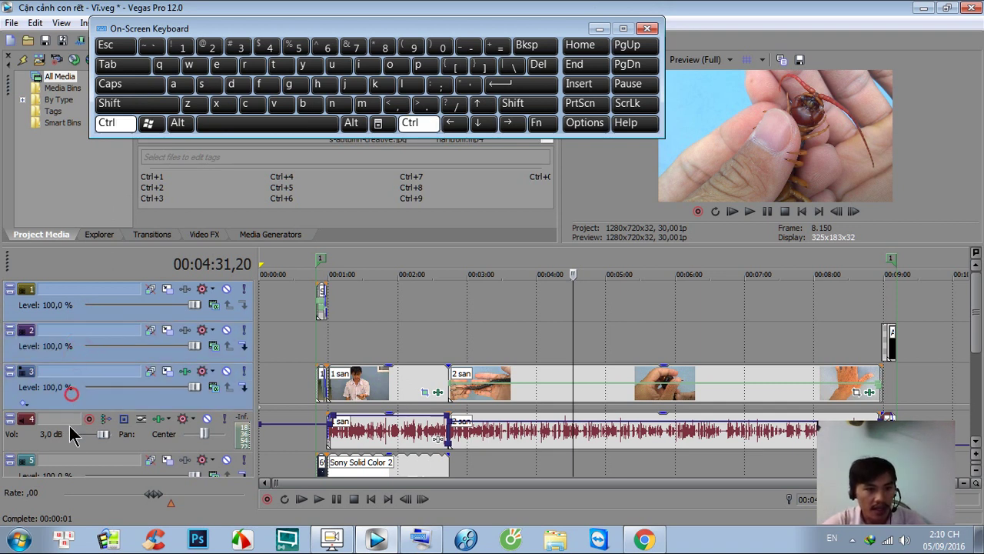
ctrl+click(45, 447)
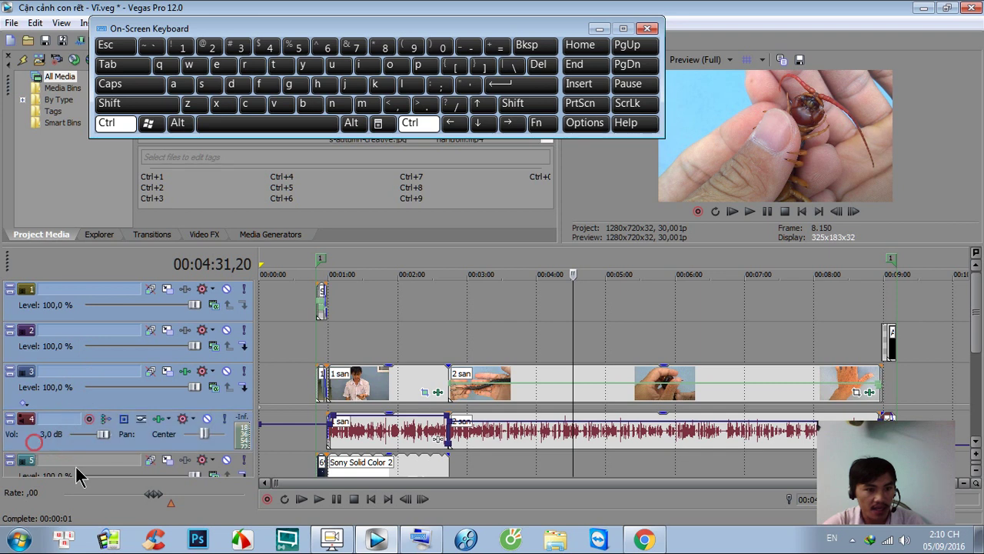
ctrl+click(11, 475)
drag(976, 338, 978, 377)
ctrl+click(31, 432)
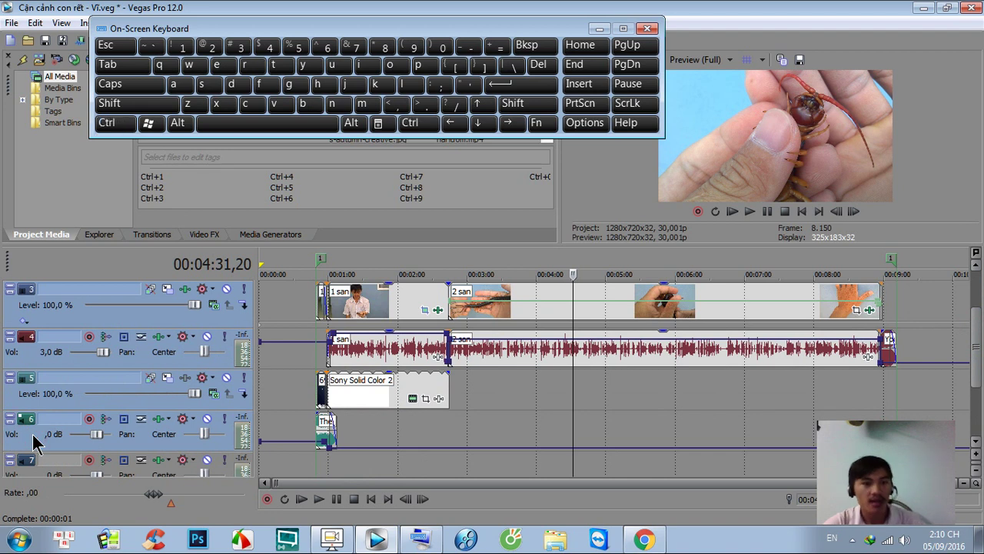
Combine the six selected tracks into one track group
right_click(120, 324)
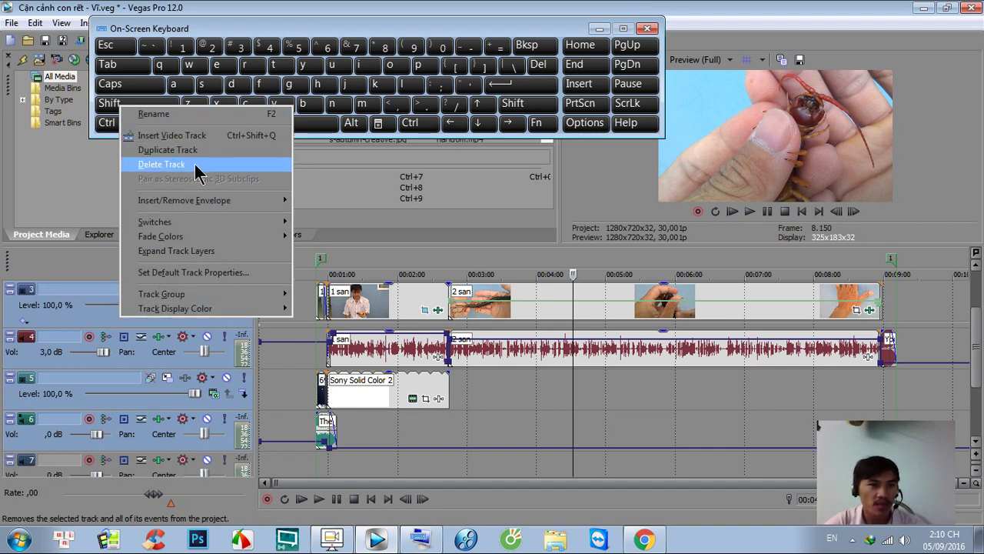
mouse_move(158, 295)
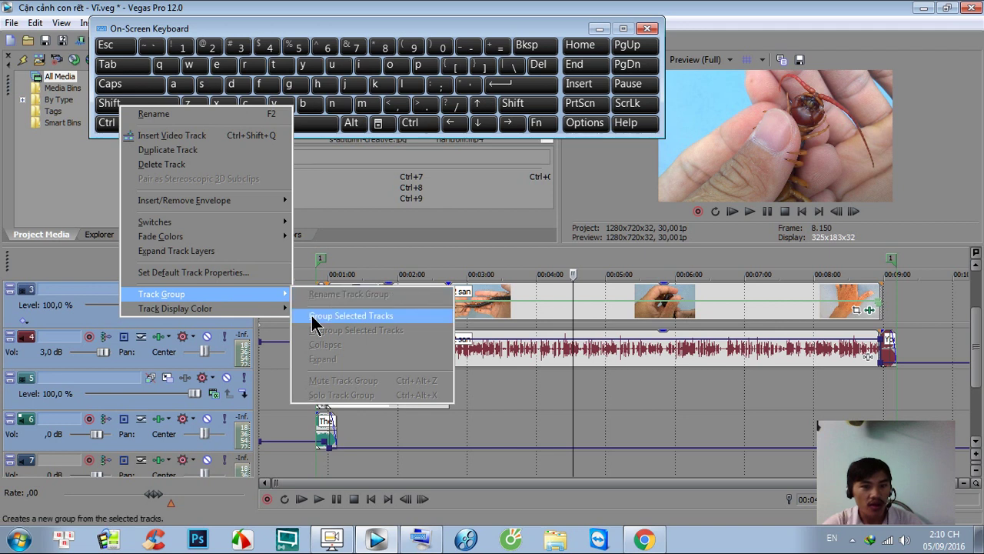
click(383, 324)
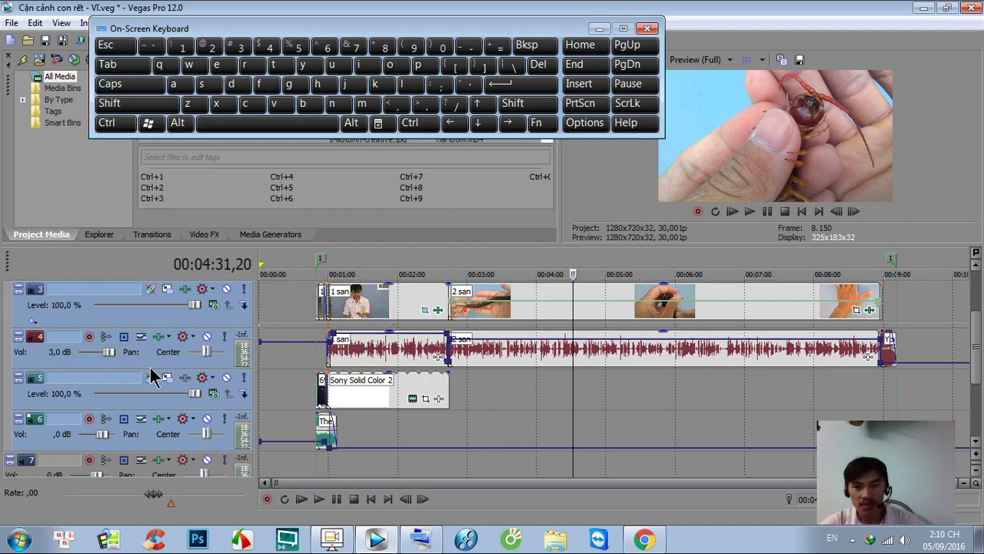
drag(975, 346, 975, 307)
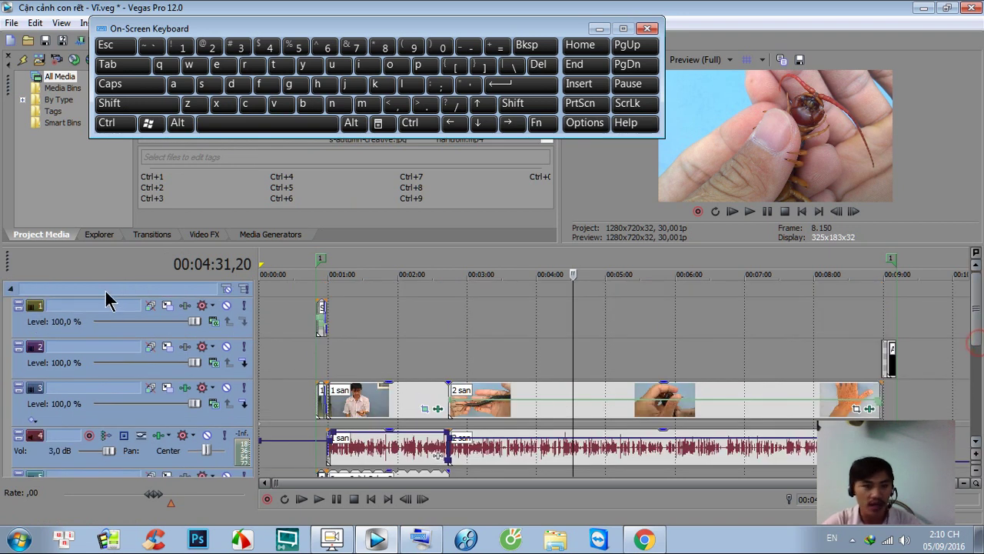
Collapse and expand the track group from its header, and enlarge the timeline area vertically
click(45, 287)
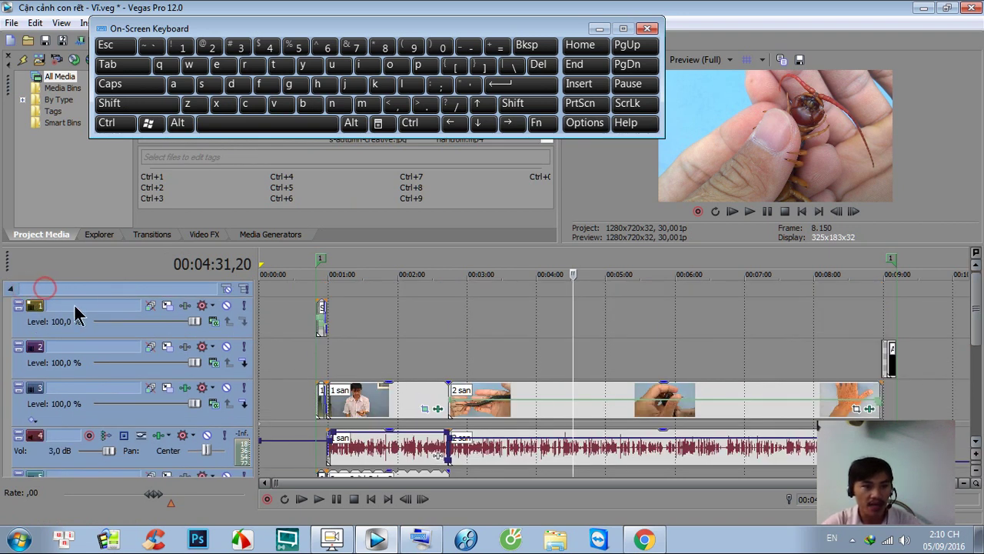
click(100, 322)
click(53, 289)
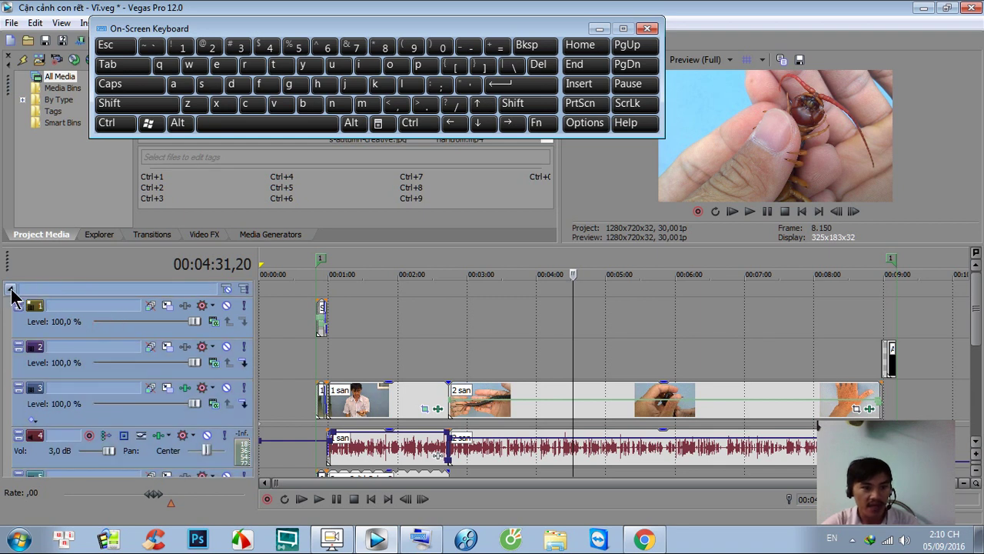
click(11, 289)
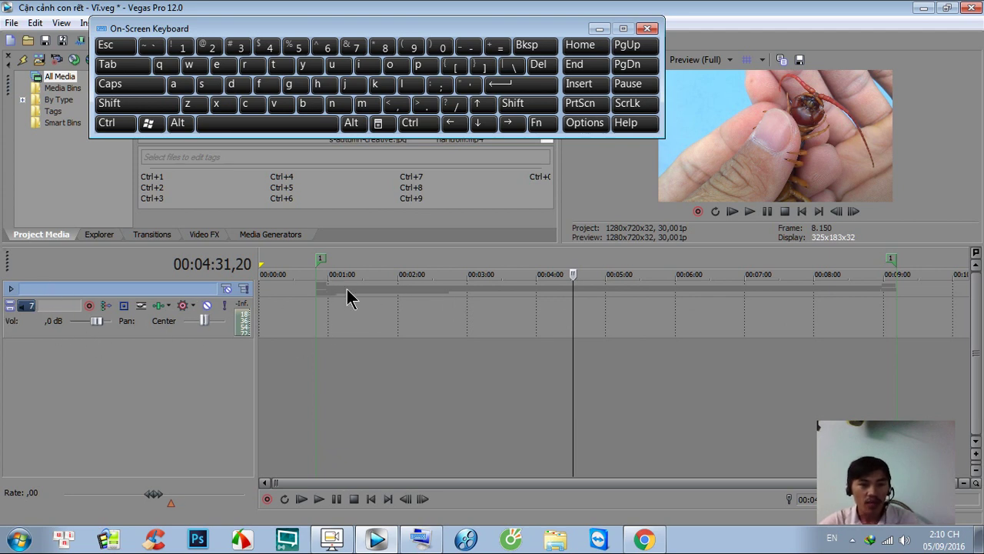
click(9, 290)
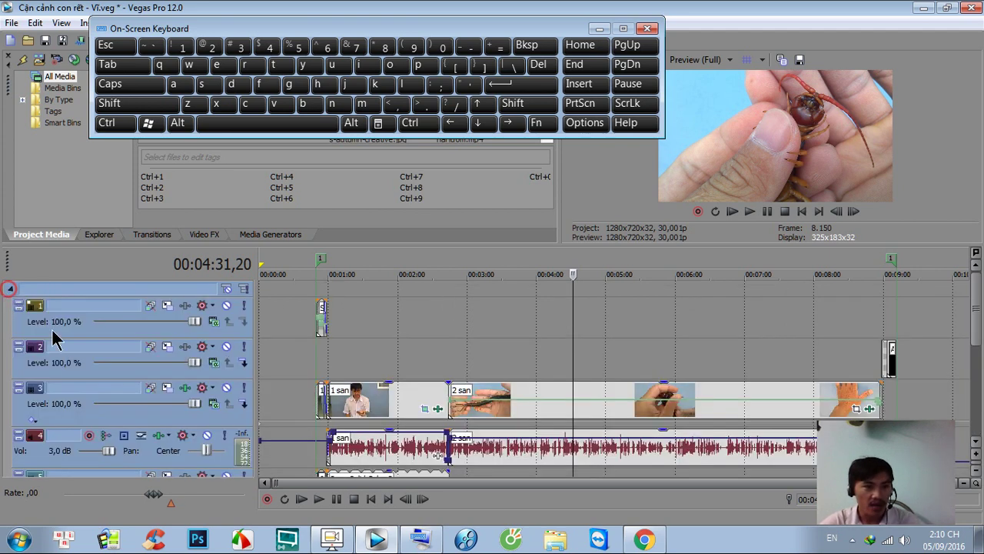
click(12, 289)
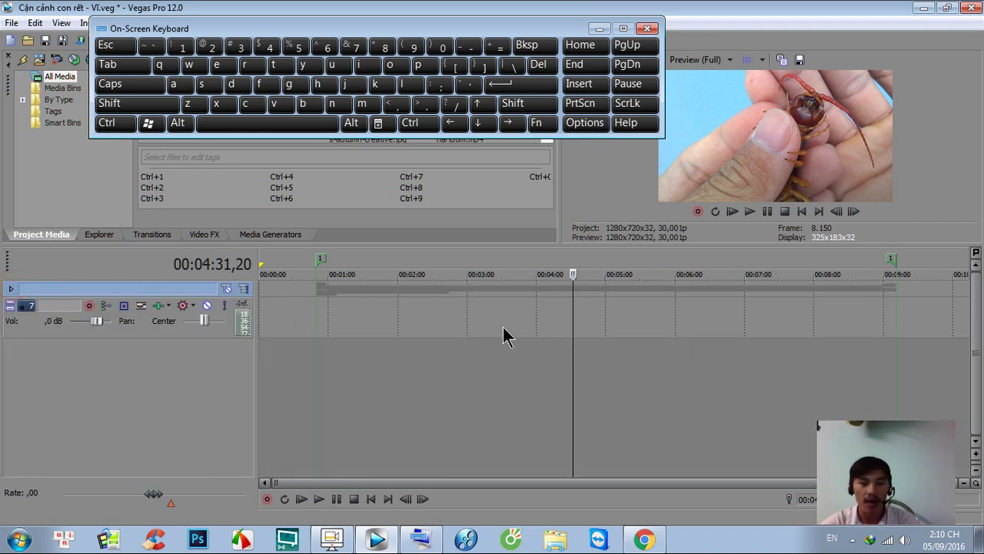
drag(544, 243, 543, 197)
click(15, 244)
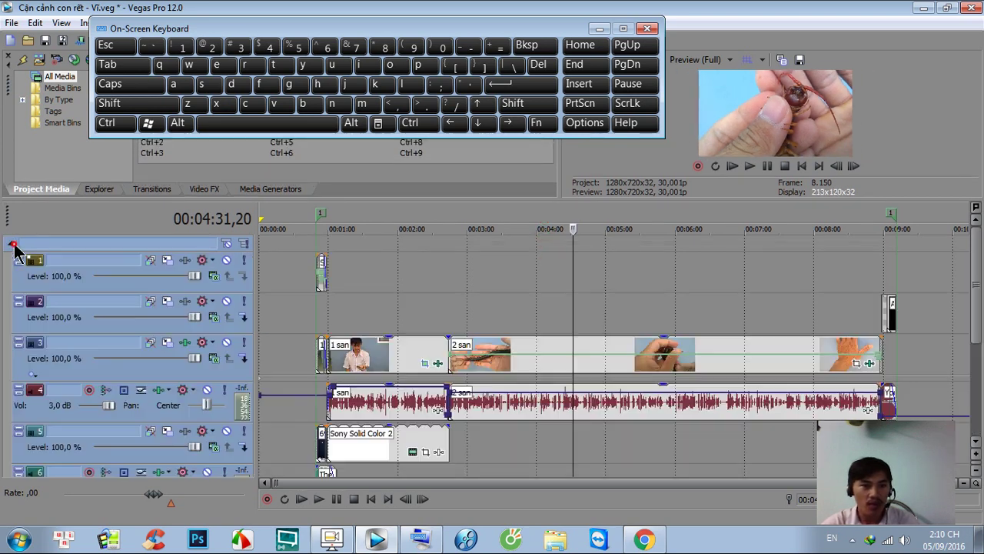
Move track 1 out of the track group to above it, and check by collapsing and expanding the group
click(87, 285)
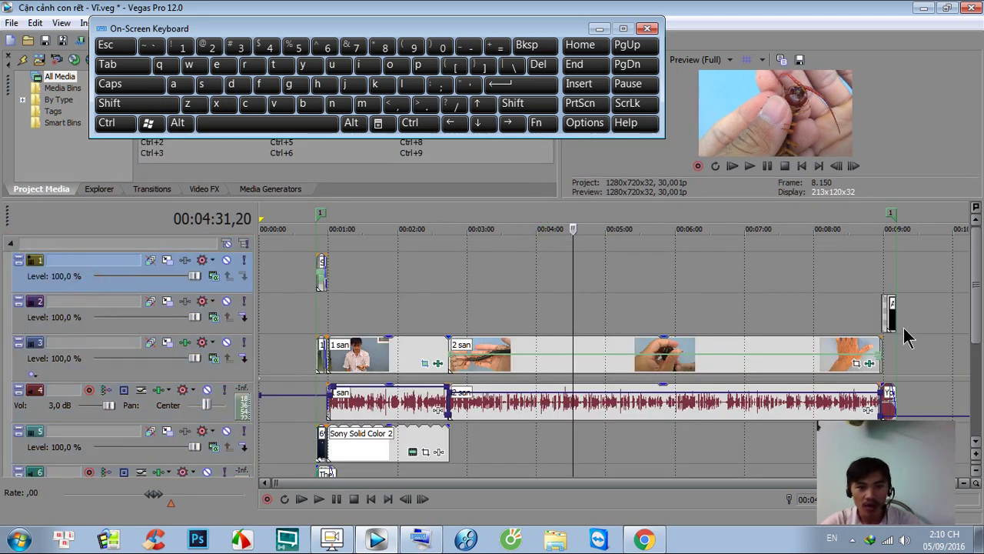
drag(87, 290, 89, 240)
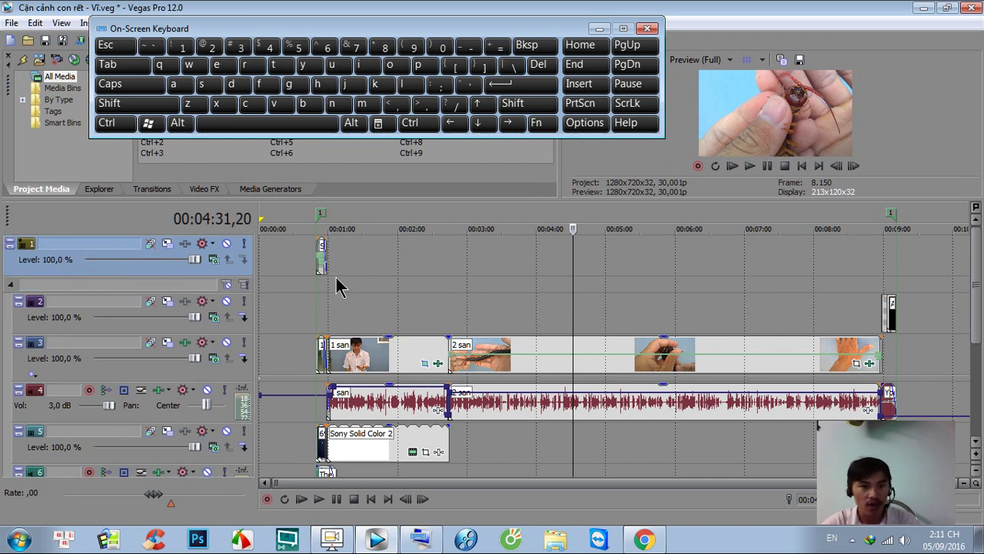
click(11, 284)
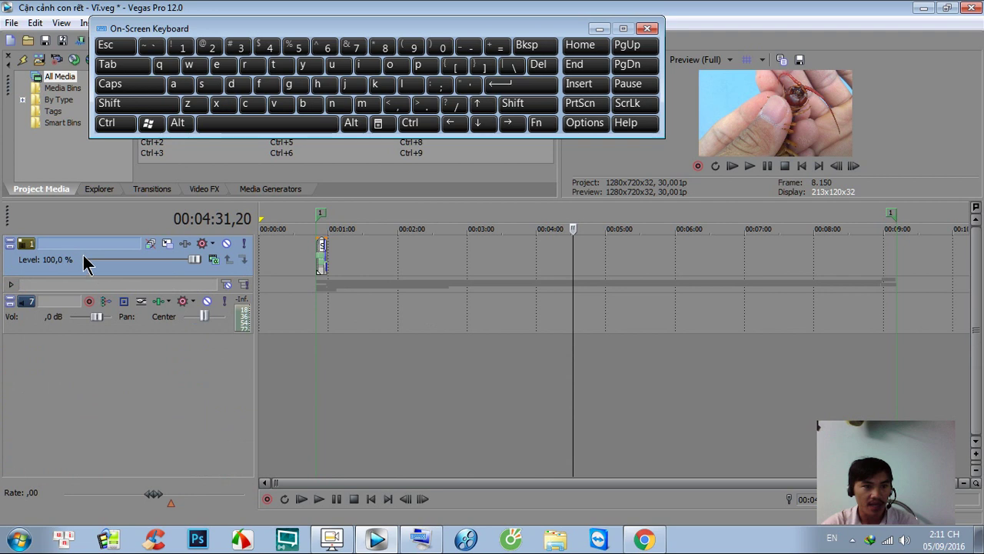
click(10, 284)
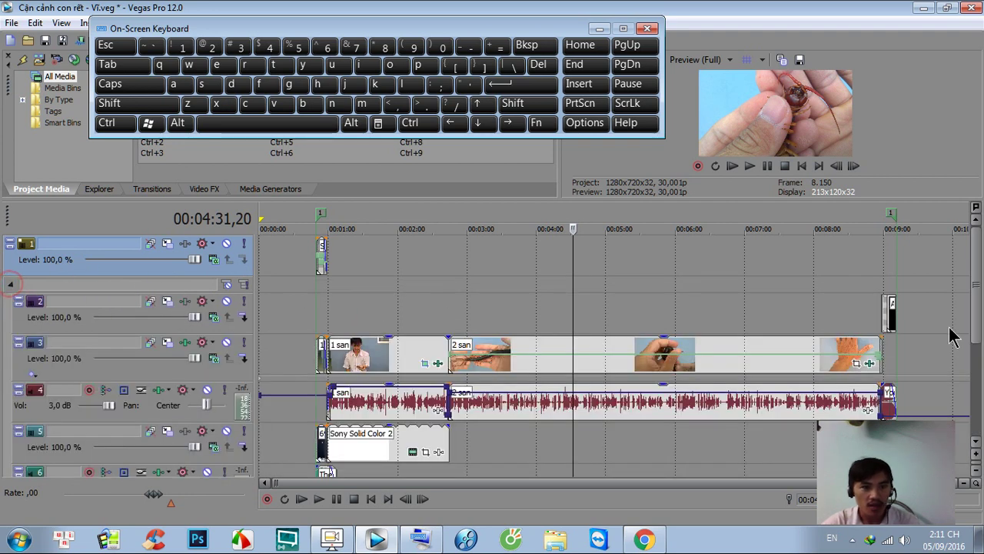
Move track 6 out of the track group to below track 7, and check by collapsing and expanding the group
scroll(978, 296, down, 3)
click(43, 344)
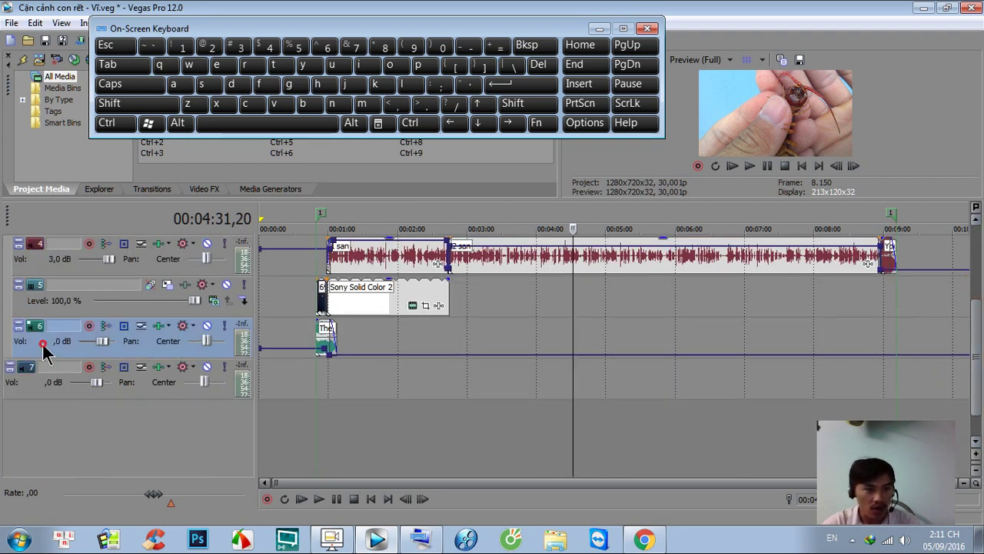
drag(46, 415, 48, 414)
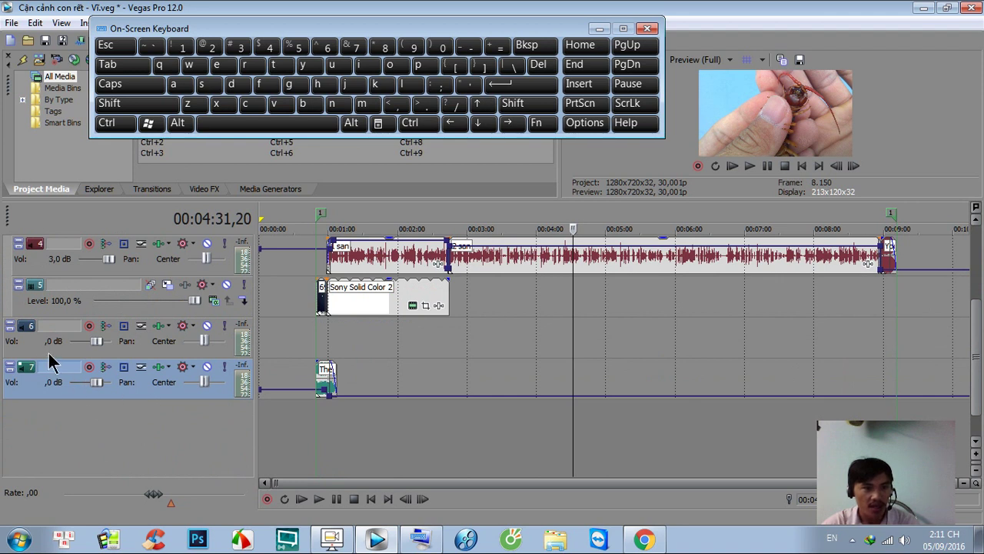
scroll(106, 305, up, 4)
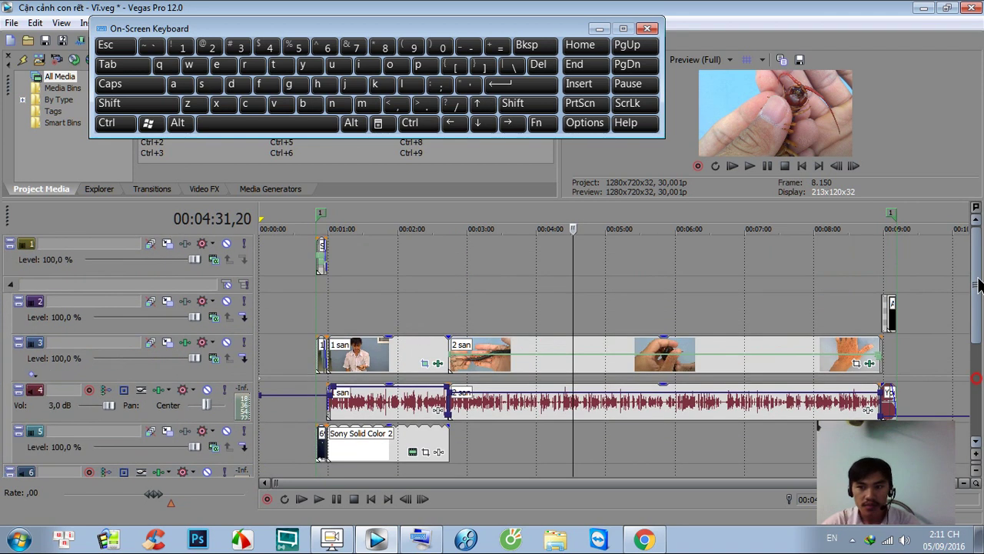
click(11, 283)
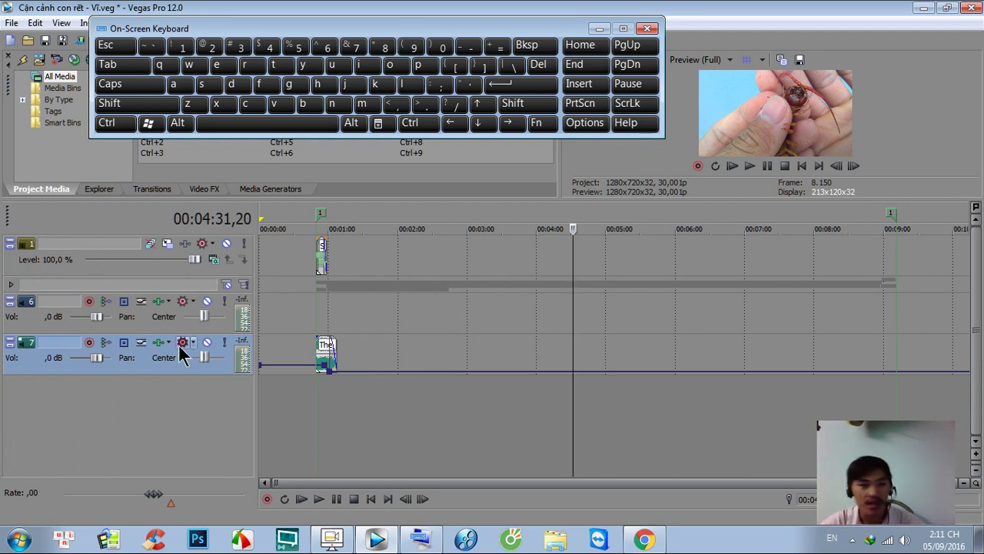
click(10, 284)
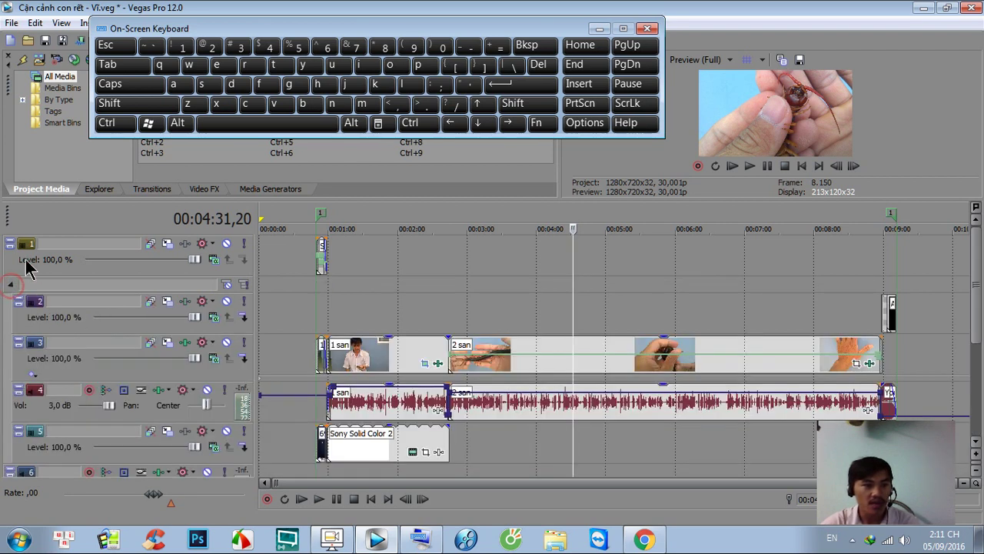
Move track 1 back into the track group above track 2 and collapse the group
click(98, 264)
click(86, 271)
drag(89, 284, 91, 306)
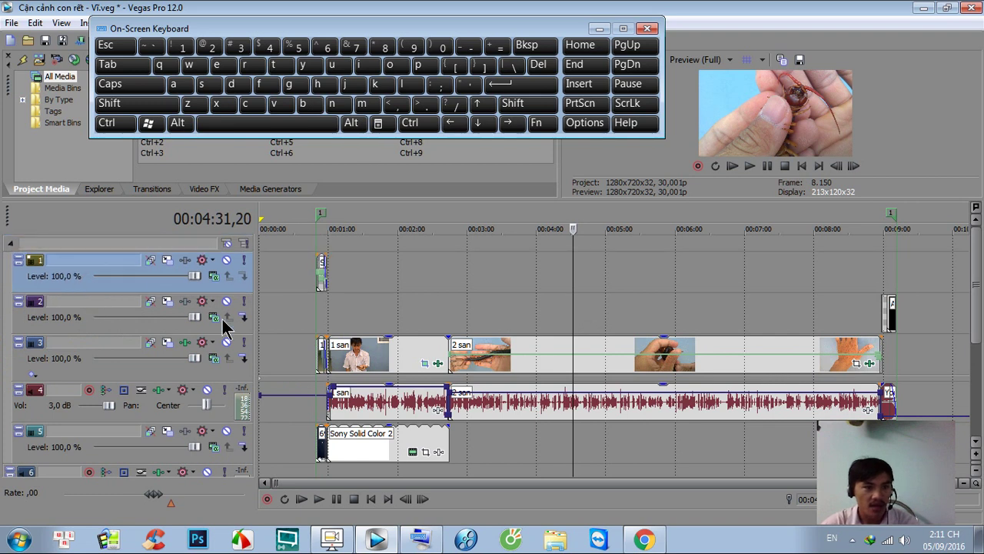
click(10, 244)
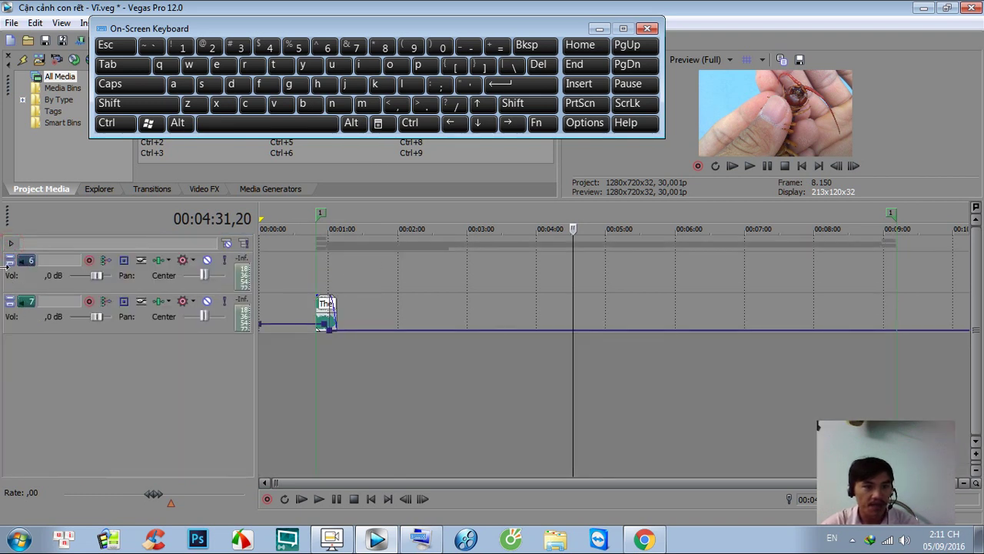
Move the empty audio track 6 into the collapsed track group, and check by expanding and collapsing the group
click(30, 283)
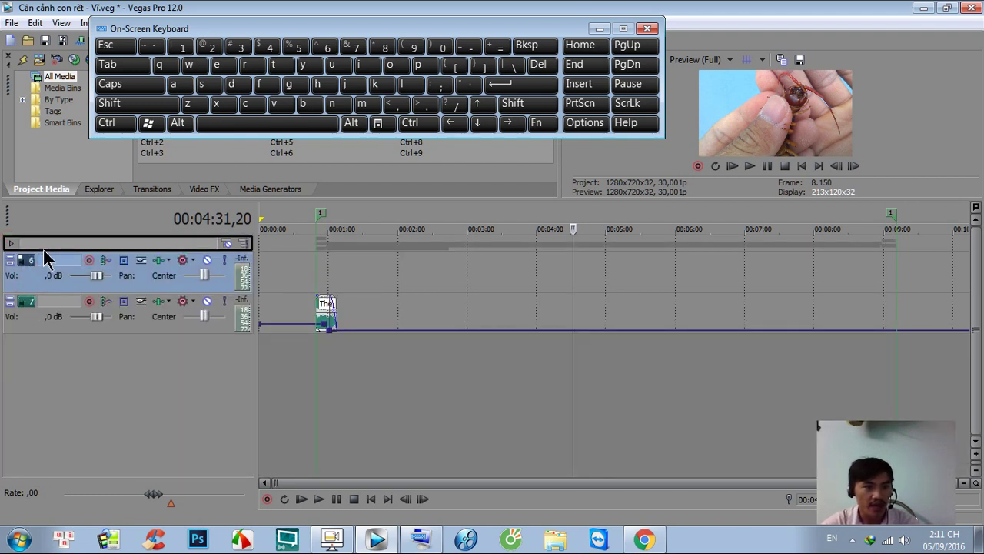
click(10, 243)
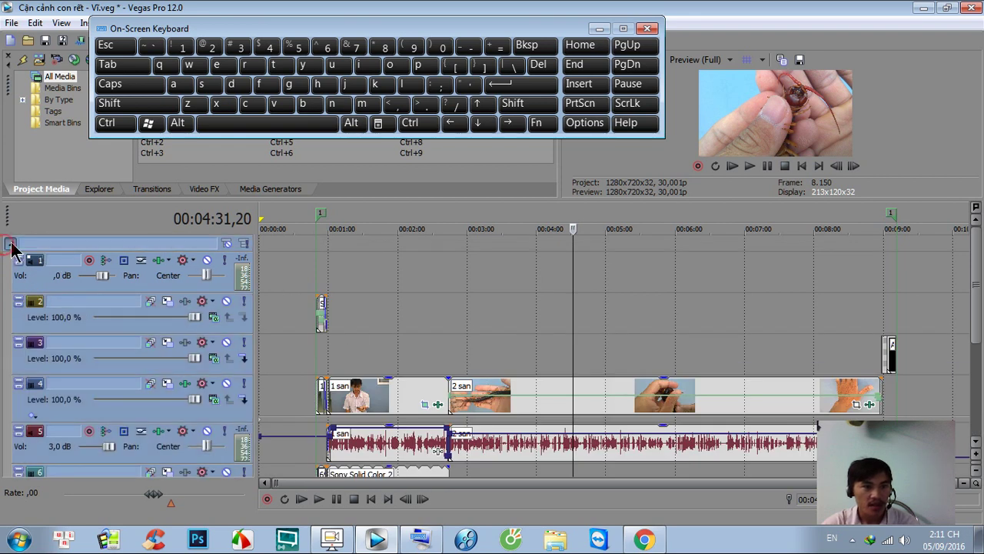
click(10, 244)
Select track 7 and place the playhead at 00:03:16,27
click(227, 359)
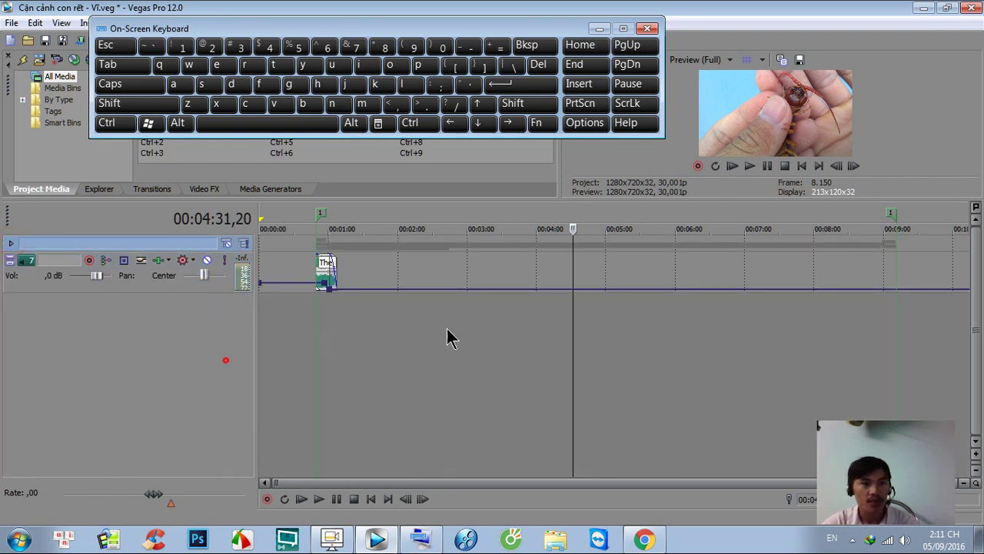
click(486, 282)
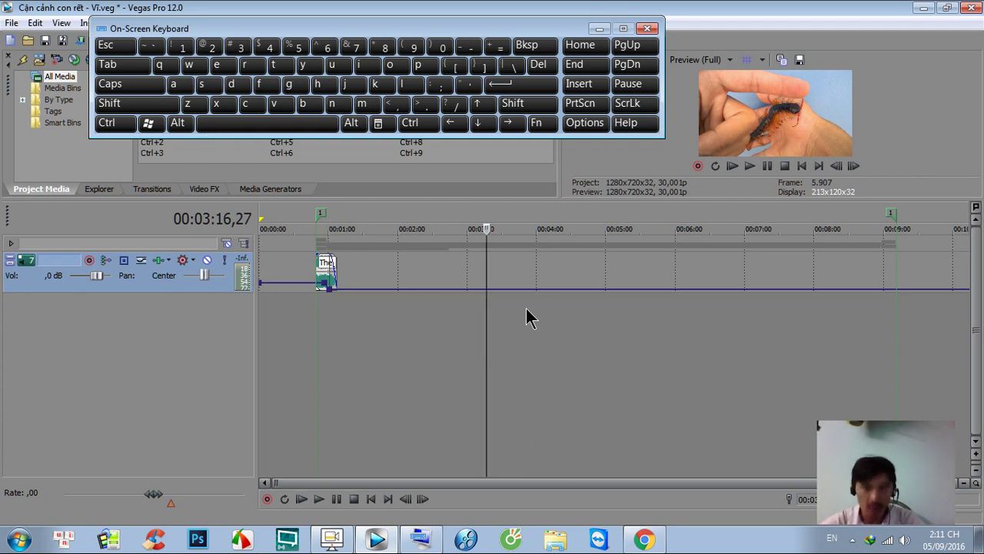
Minimize the On-Screen Keyboard and the Vegas Pro window to show the desktop
click(600, 31)
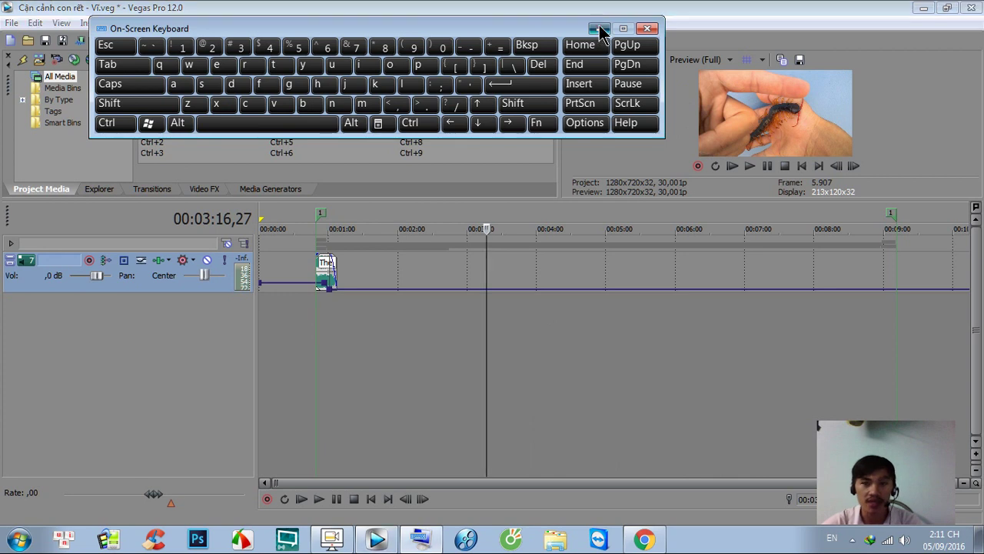
click(923, 8)
click(515, 225)
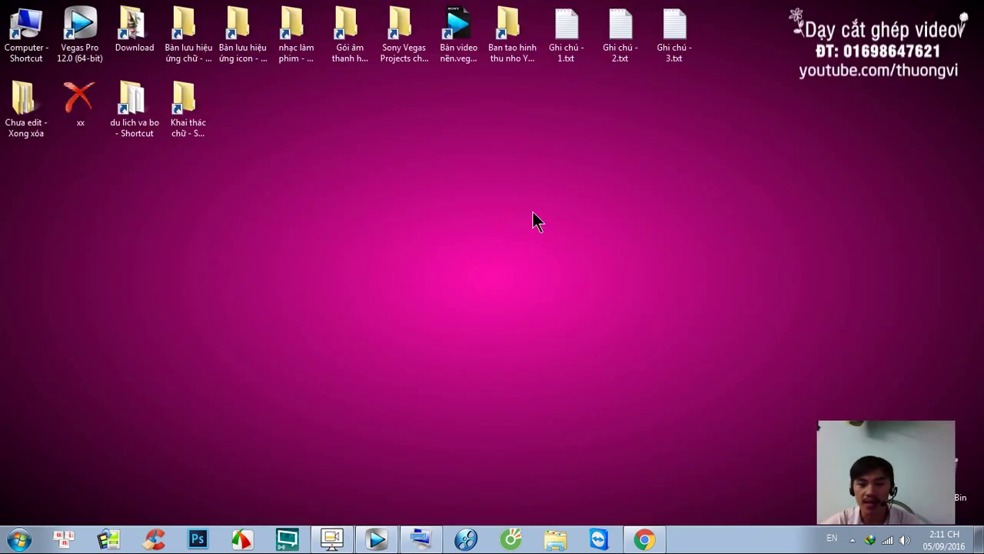